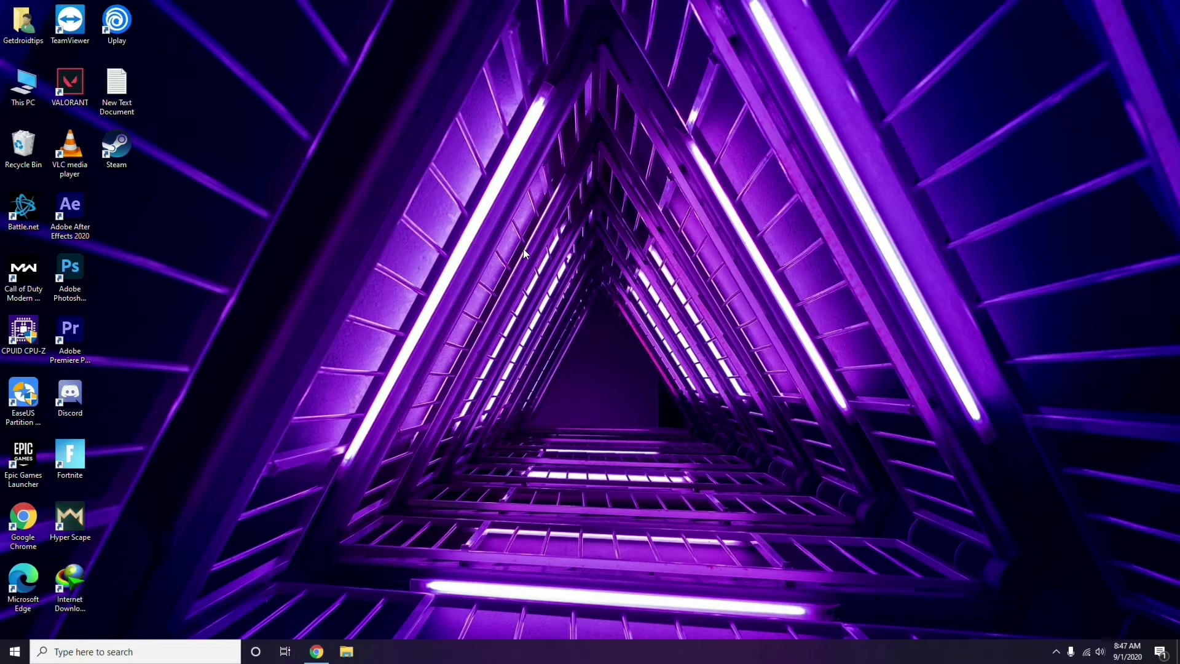
right_click(514, 219)
left_click(548, 275)
right_click(447, 171)
left_click(477, 225)
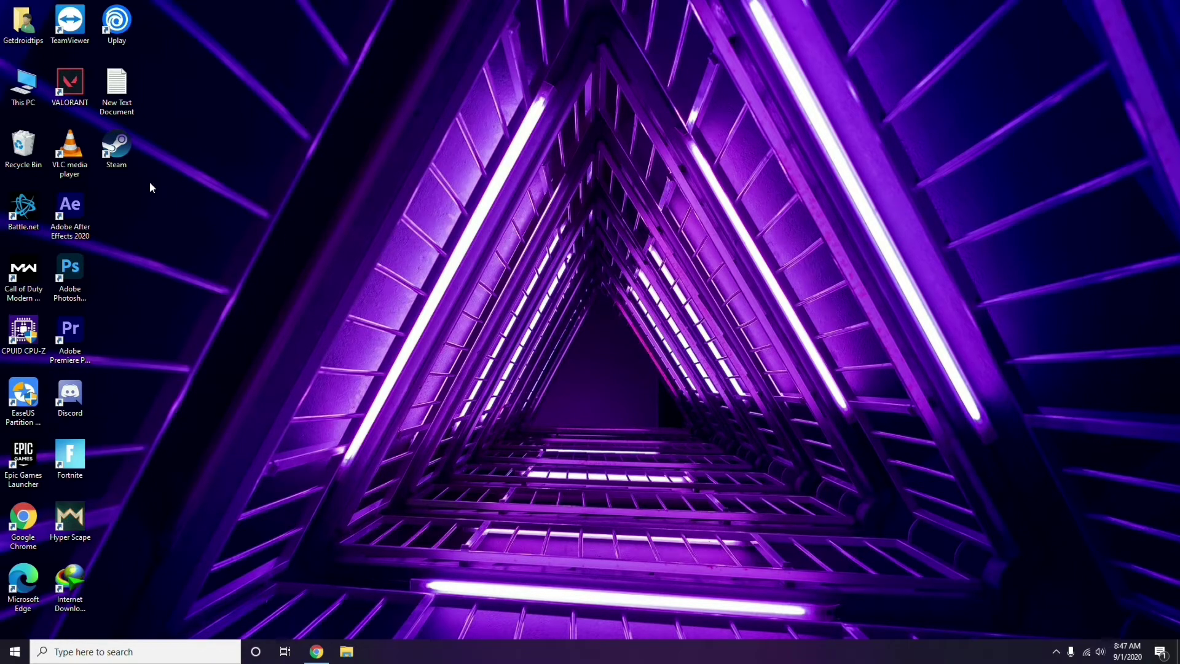
- Open Computer Management for this PC, view the Device Manager's hardware list, and close the window
right_click(24, 99)
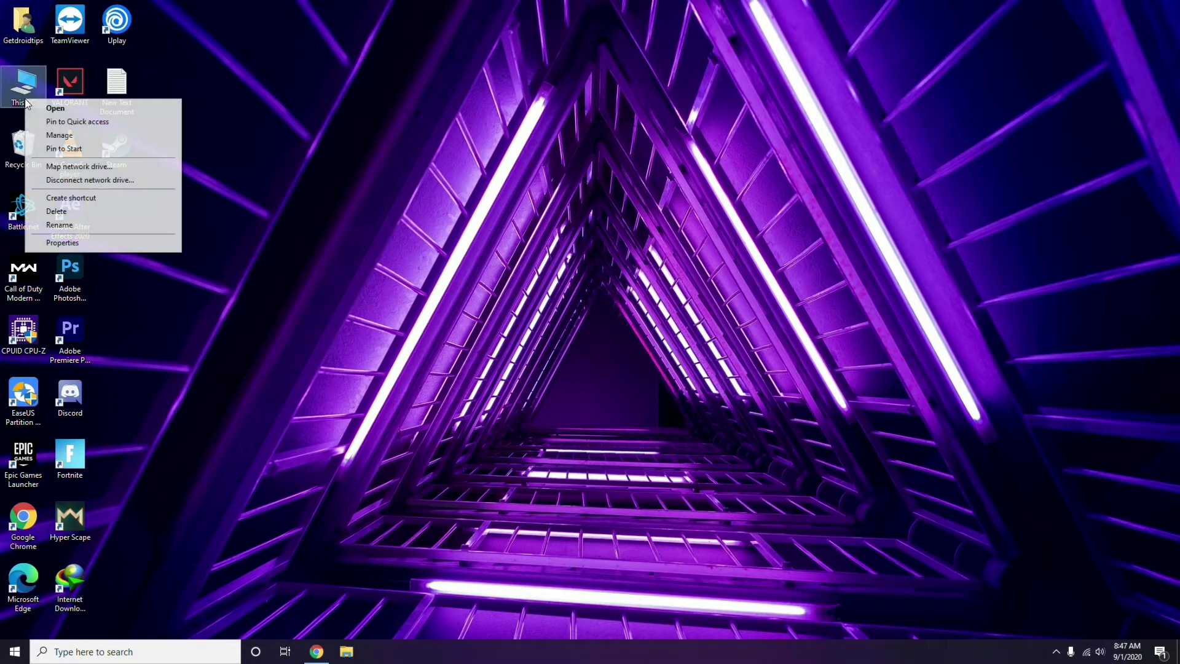
left_click(60, 135)
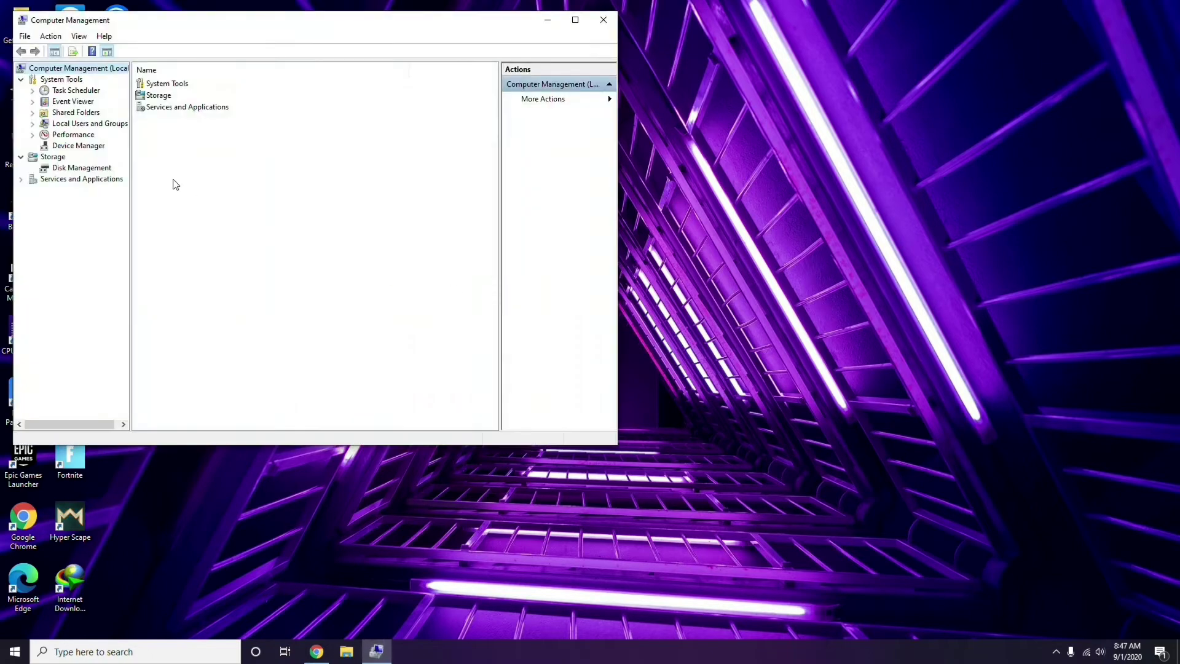
left_click(72, 145)
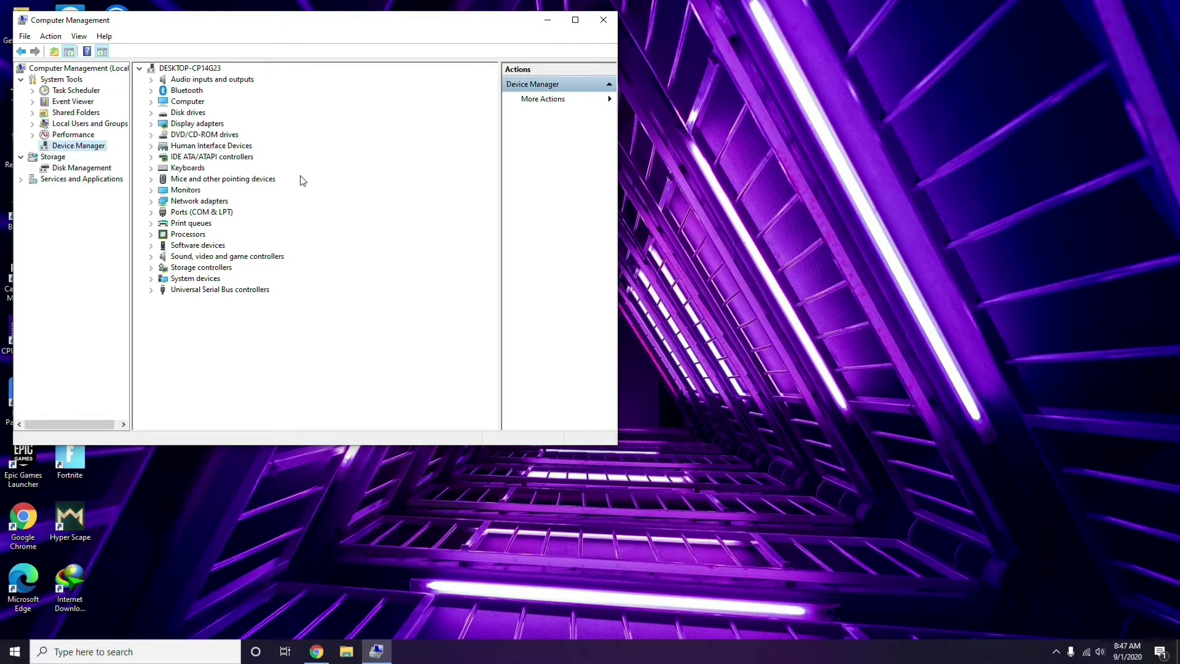
left_click(604, 21)
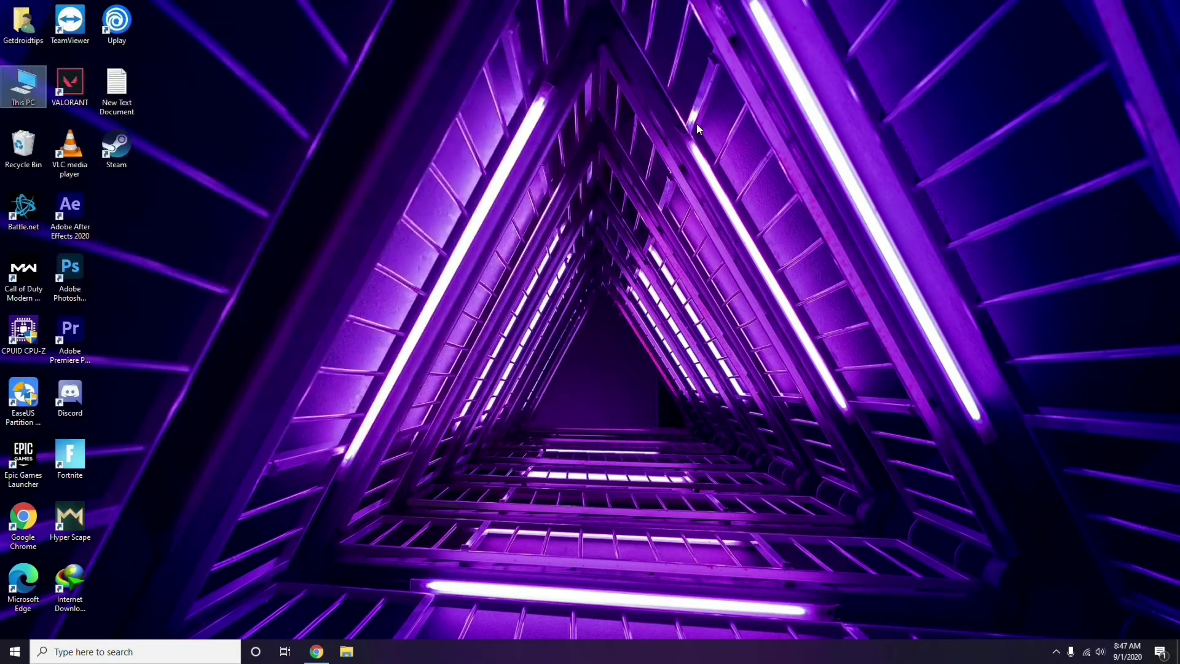
- Open AMD Radeon Software, check the driver version and available update in the System settings and on the Home page, and close it
left_click(1057, 653)
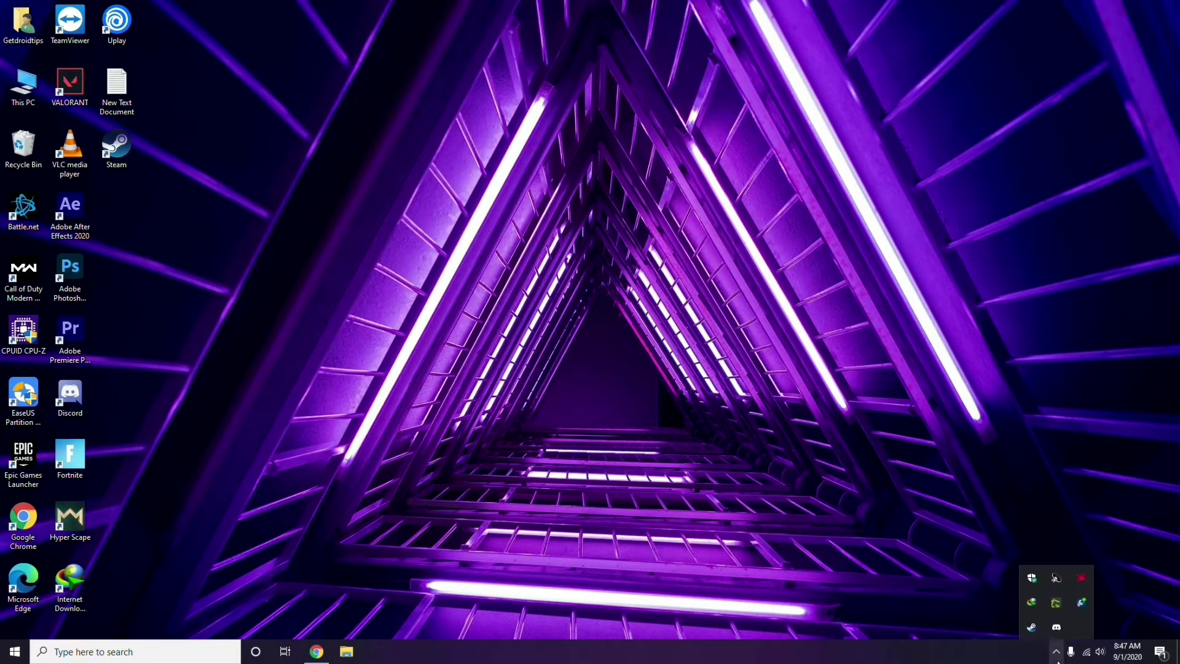
left_click(1080, 579)
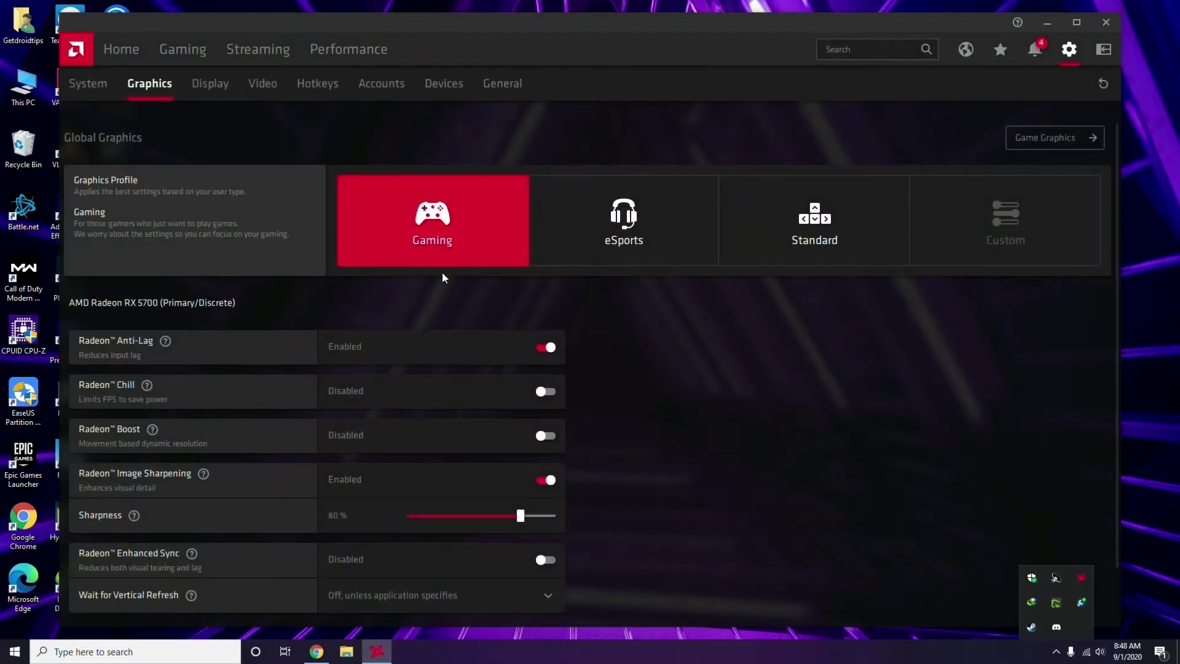
left_click(102, 87)
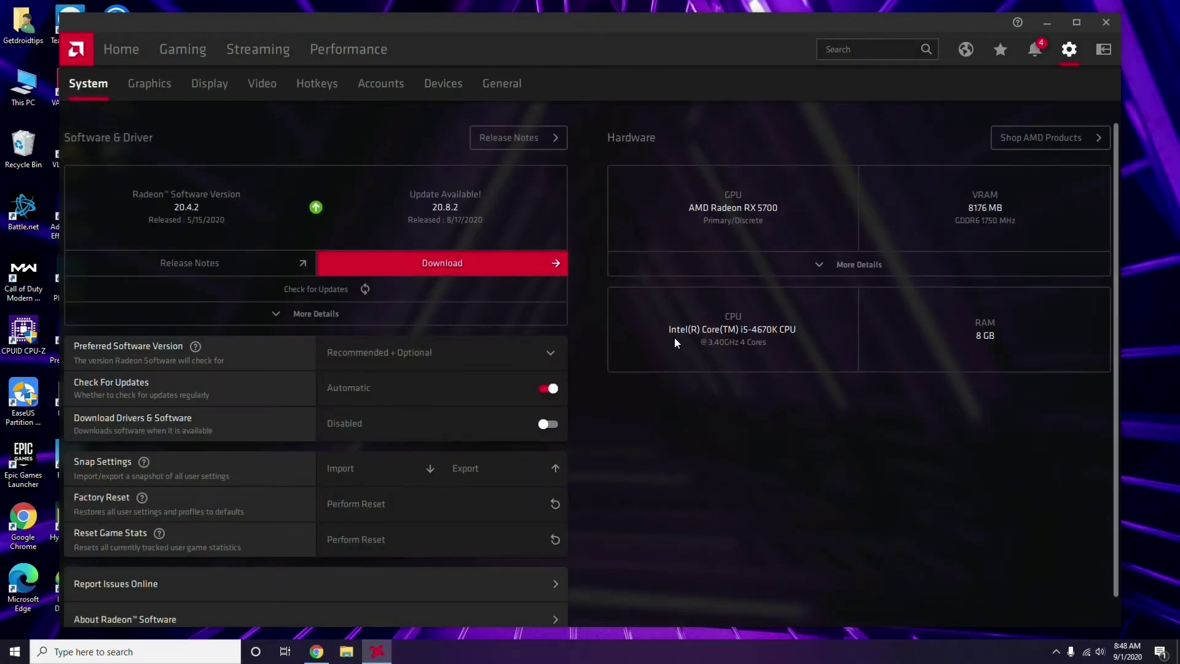
left_click(145, 86)
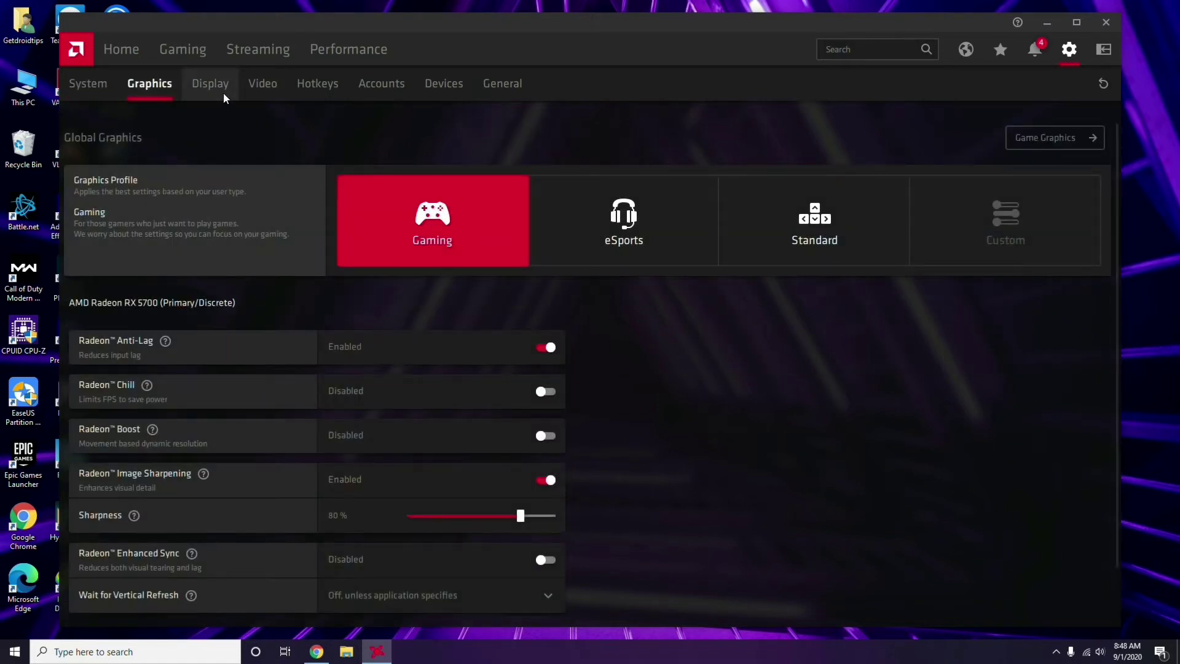
left_click(223, 92)
left_click(127, 54)
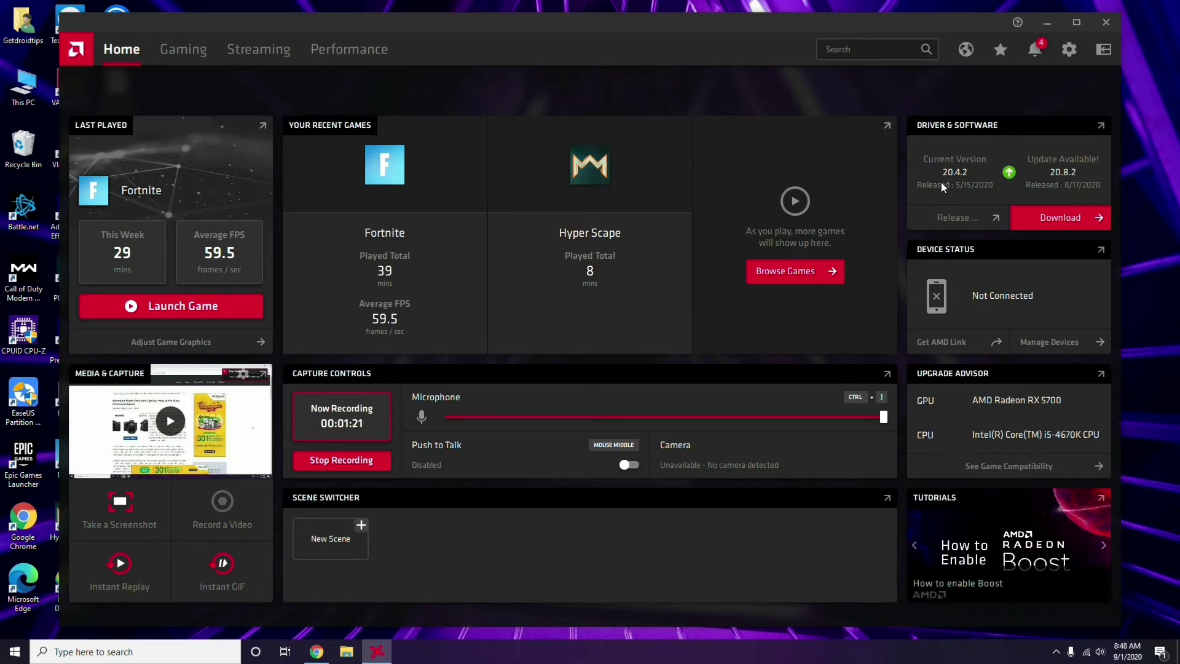
left_click(1107, 22)
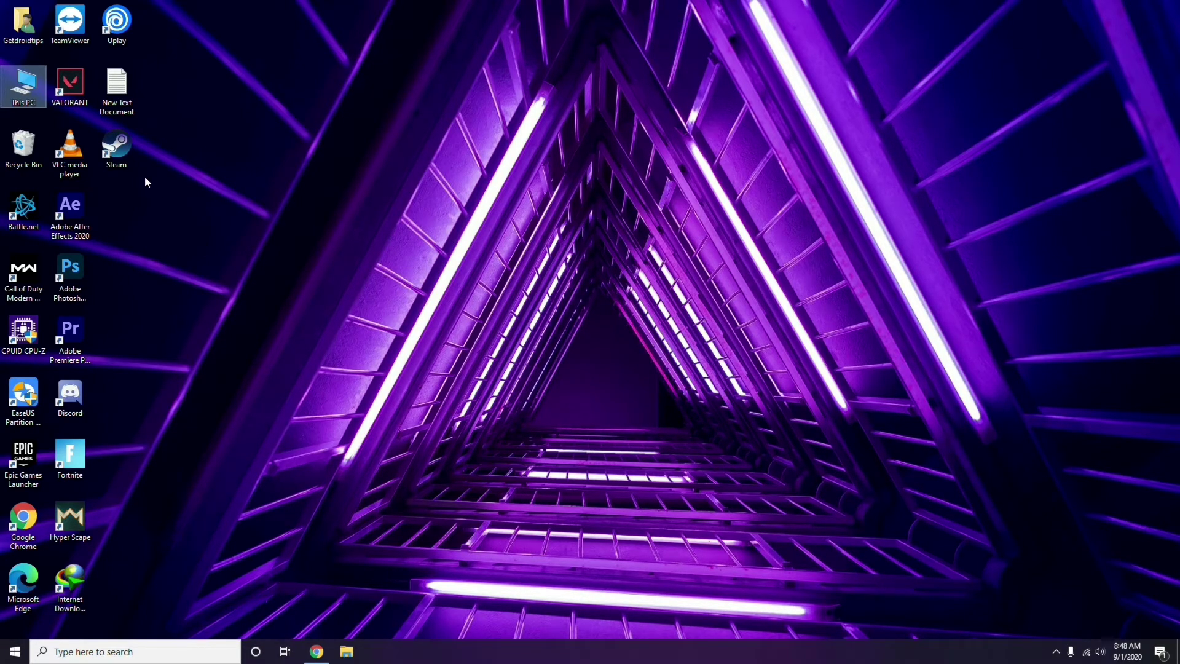
right_click(248, 165)
left_click(268, 216)
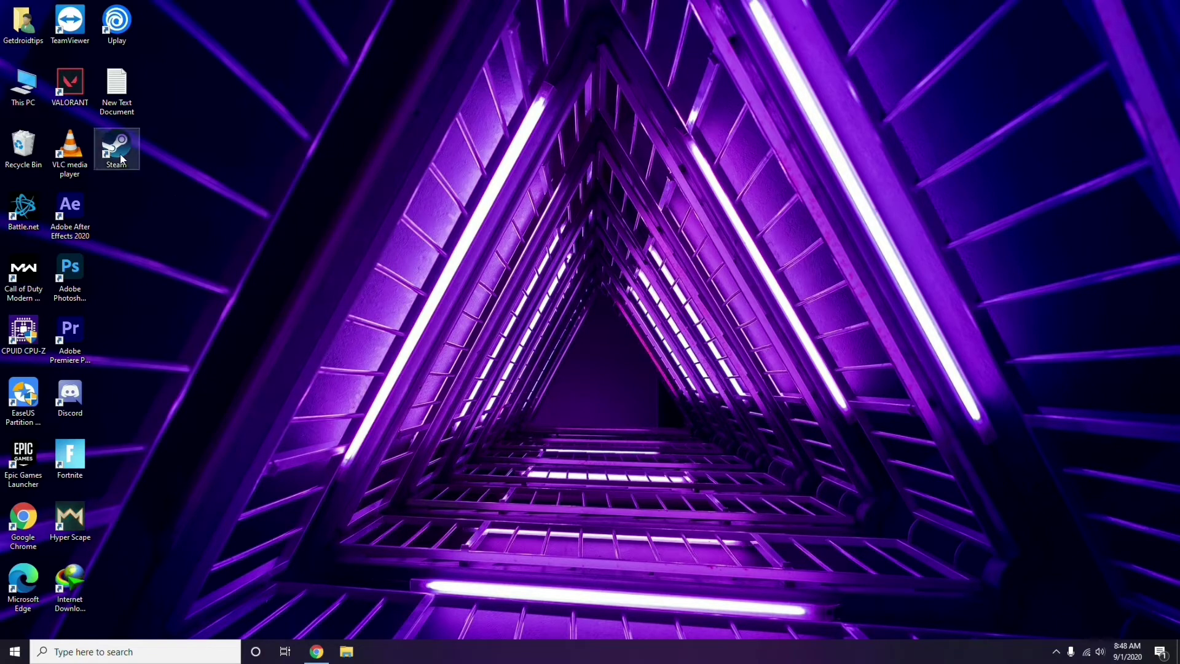
- Launch Steam, disable the Steam Overlay while in-game in its In-Game settings, save the change, and close Steam
double_click(117, 147)
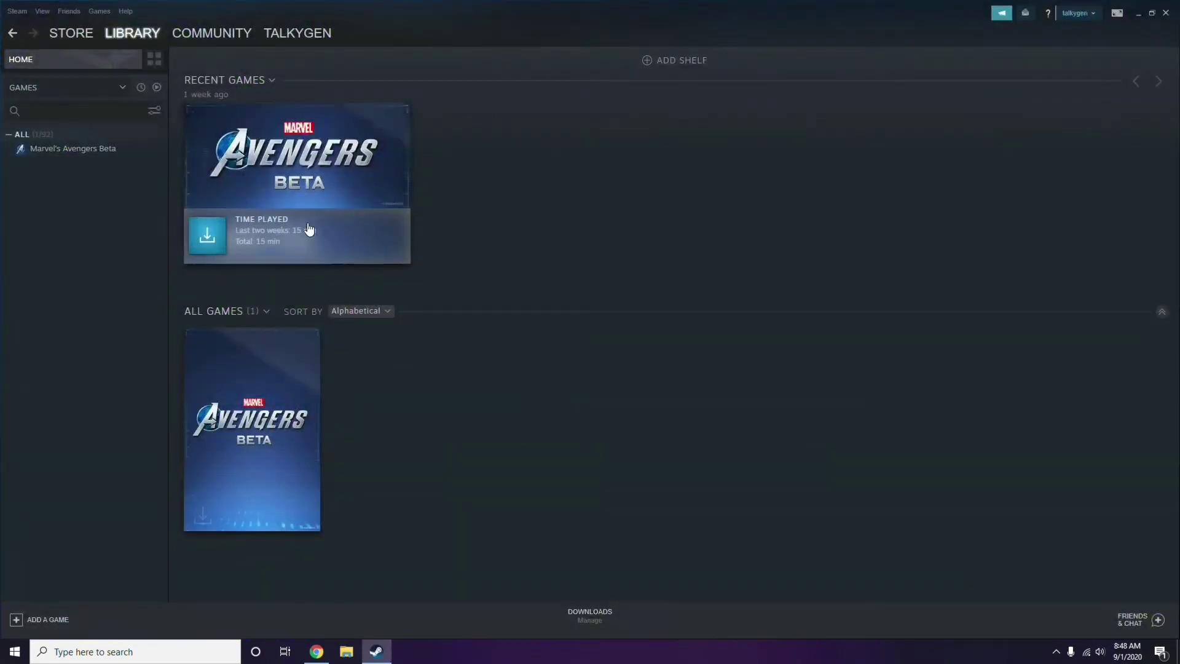
left_click(16, 11)
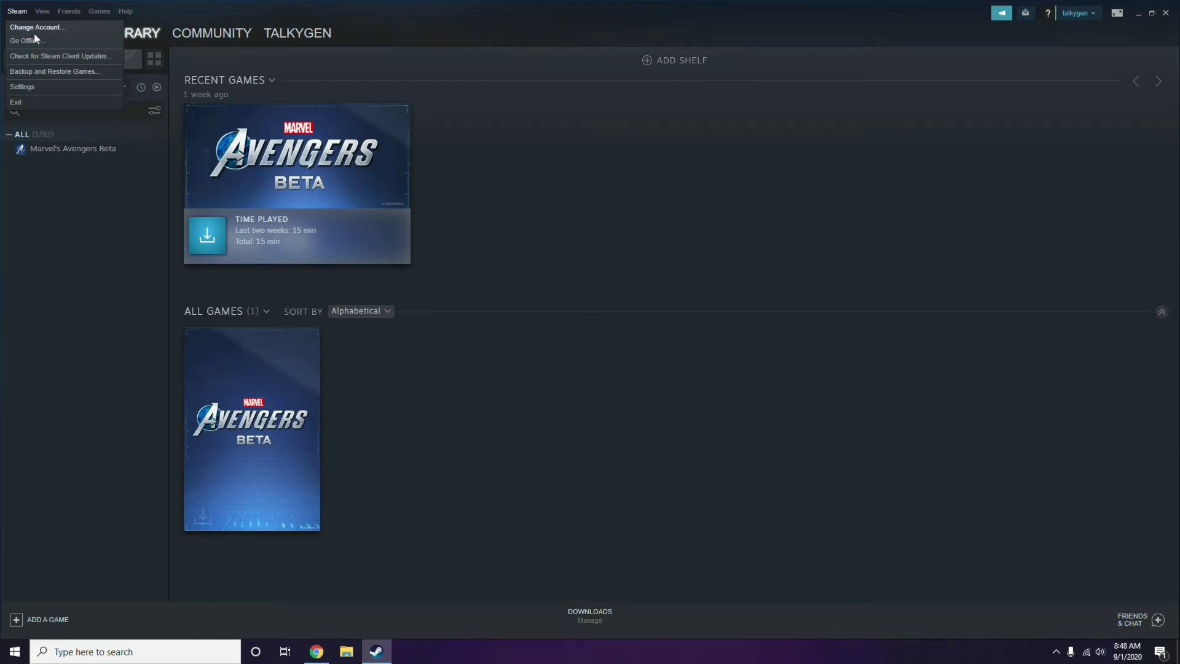
left_click(39, 86)
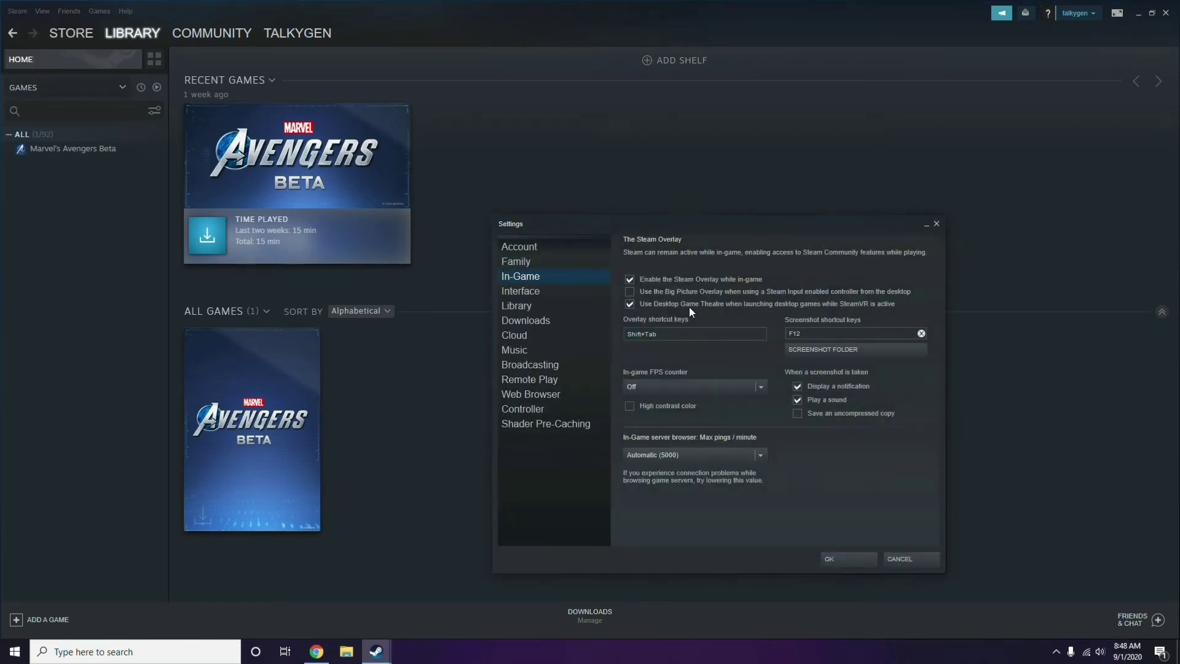
left_click_drag(717, 233, 654, 134)
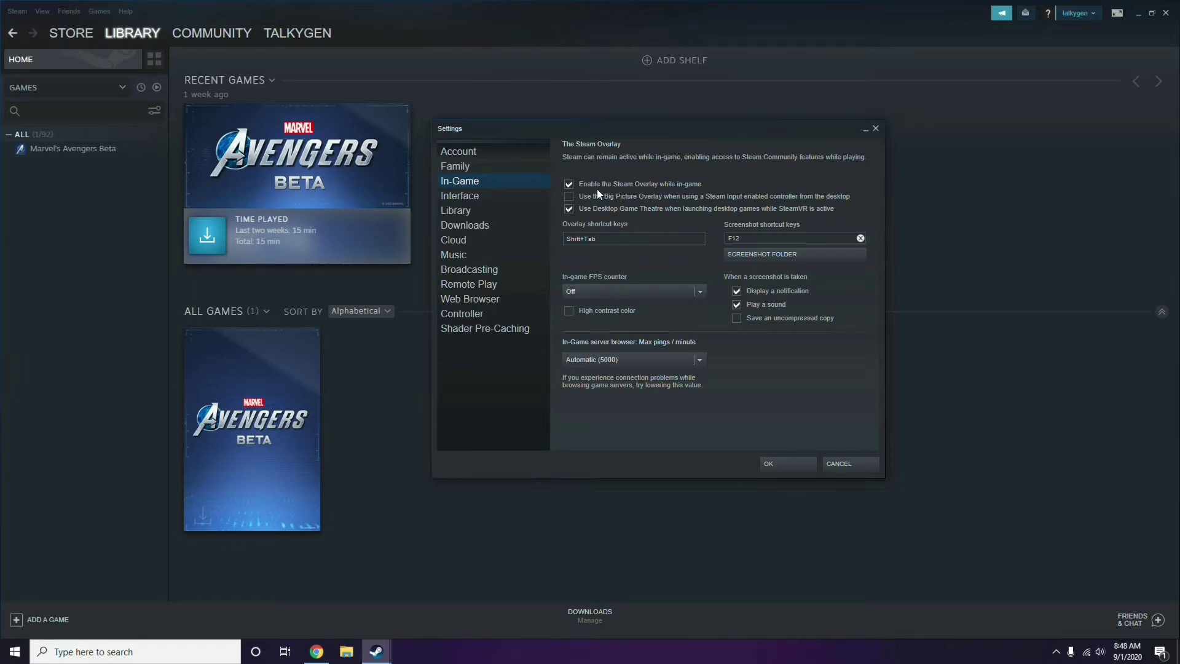
left_click(628, 186)
left_click(776, 465)
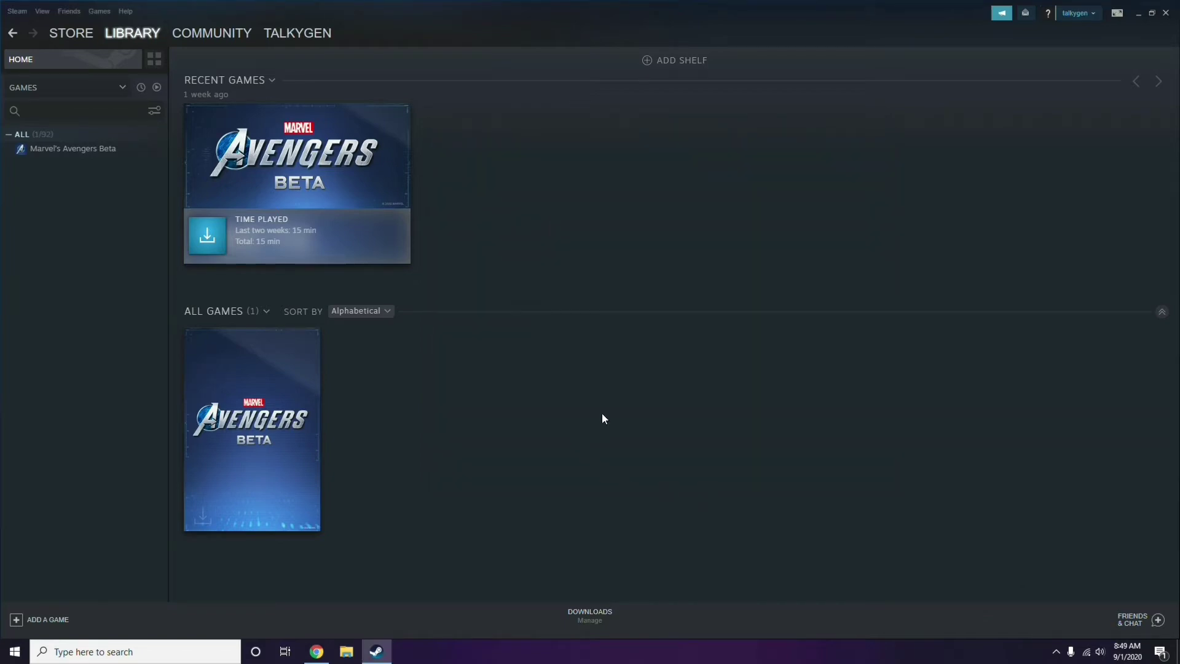
left_click(1167, 12)
right_click(483, 200)
left_click(512, 251)
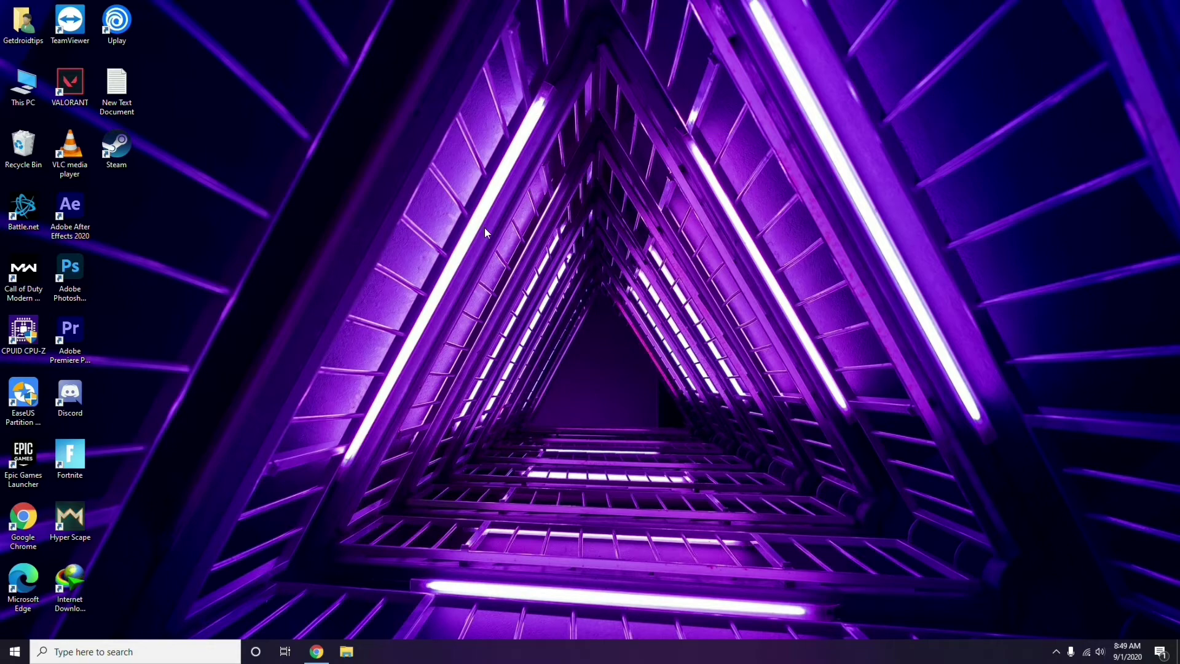
- Open Discord's Voice & Video settings and turn off the OpenH264 Video Codec provided by Cisco Systems, Inc
left_click(81, 393)
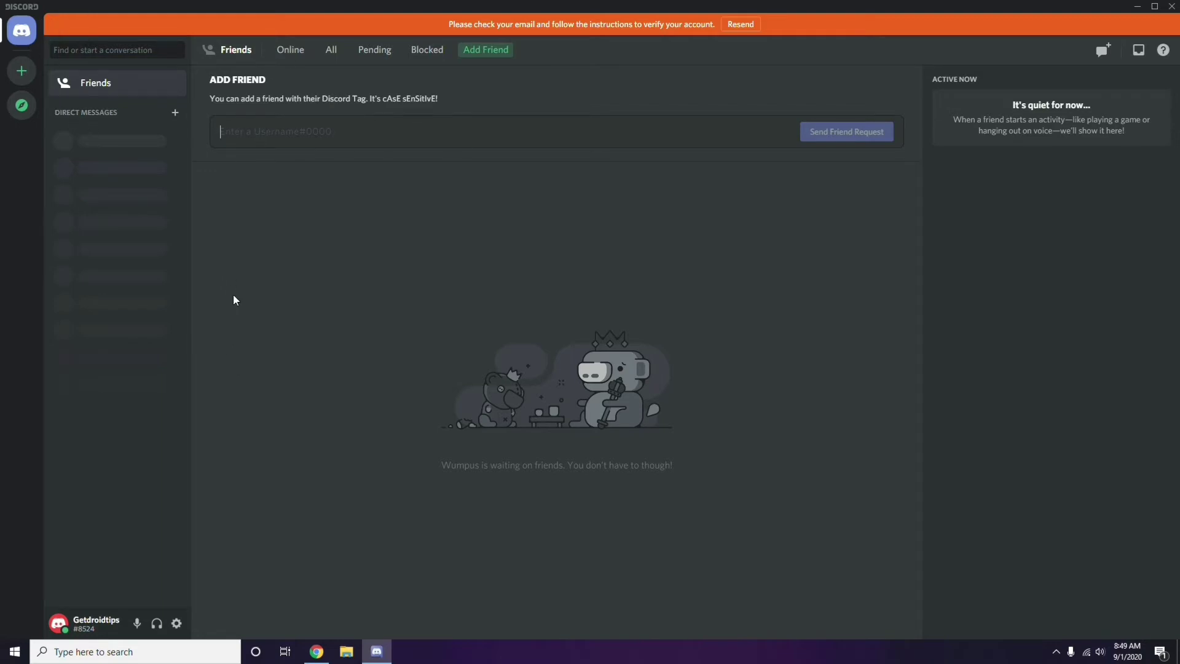
left_click(177, 624)
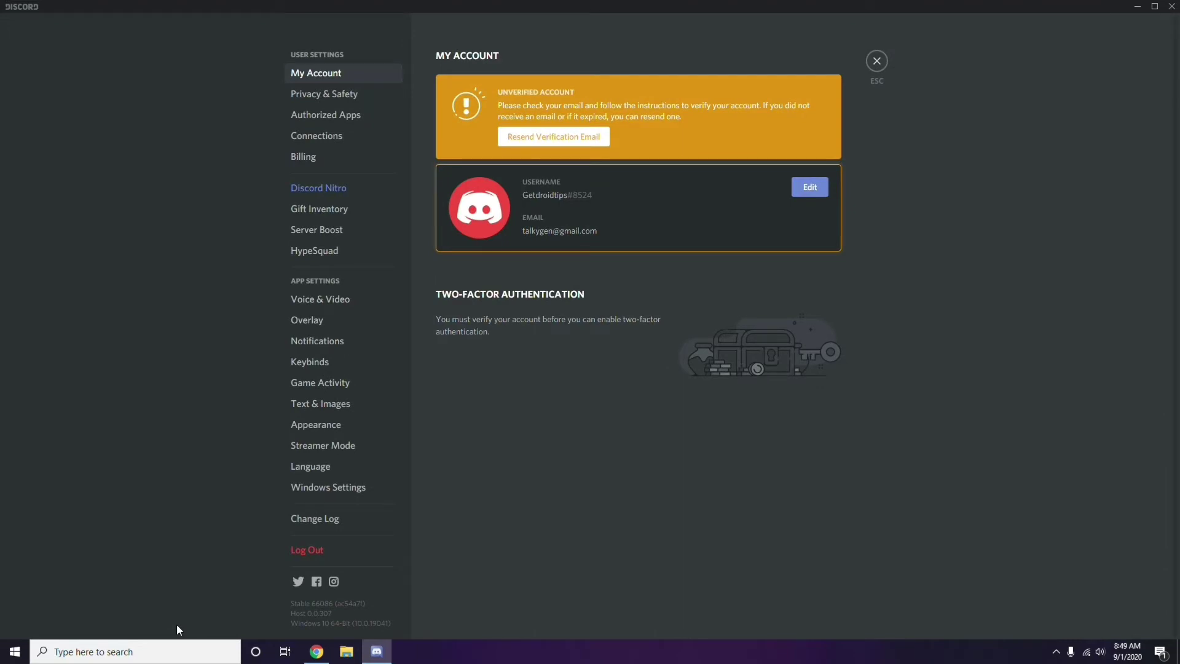
left_click(313, 300)
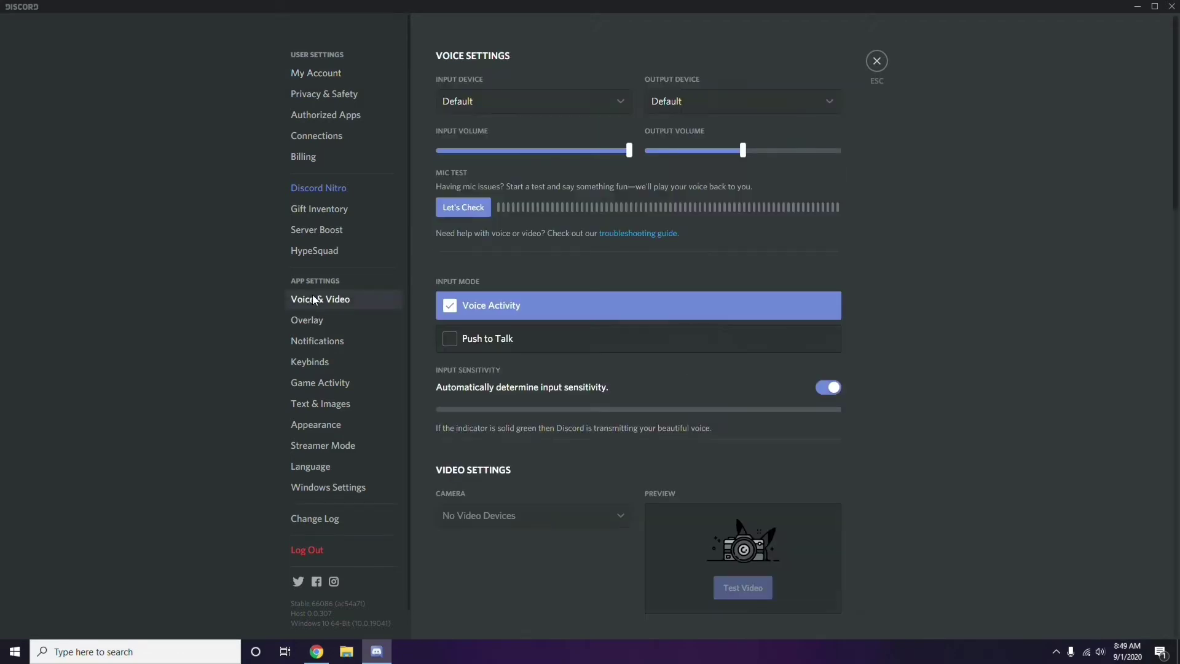
scroll(900, 296, "down", 2)
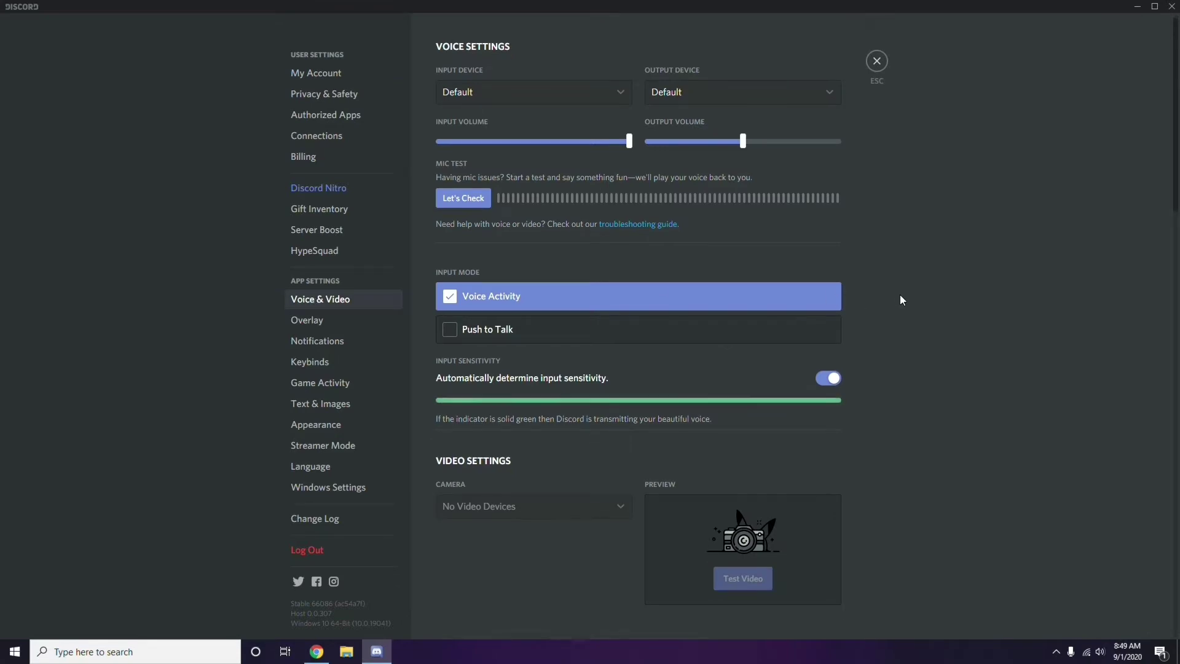
scroll(901, 296, "down", 6)
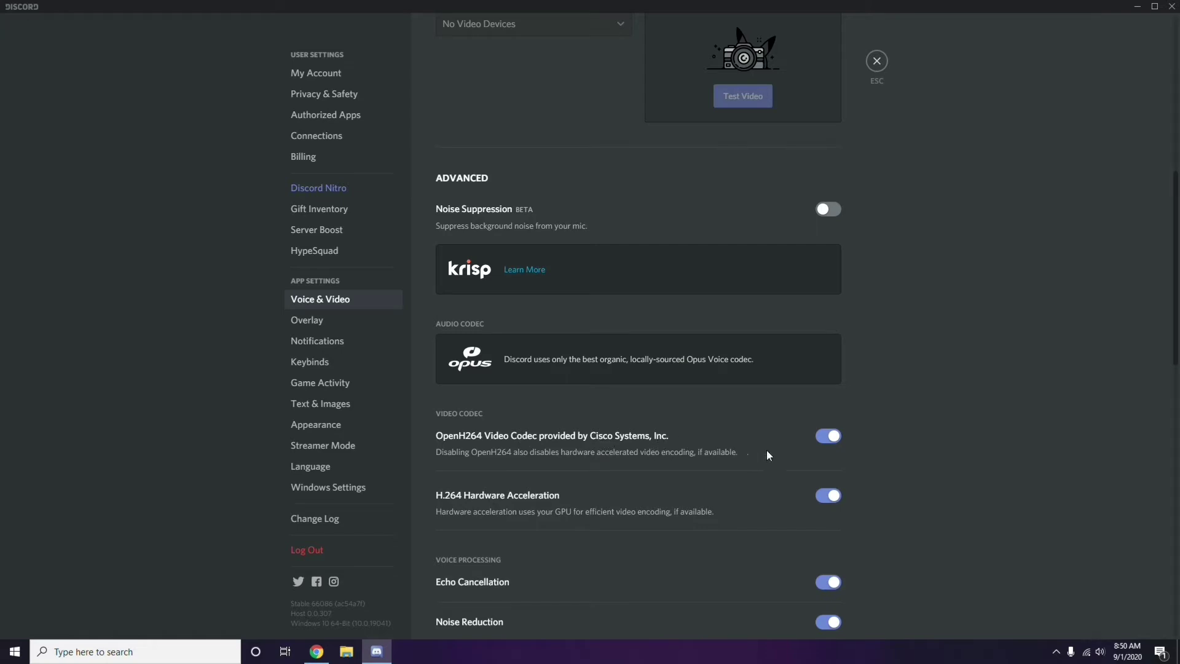
left_click(824, 438)
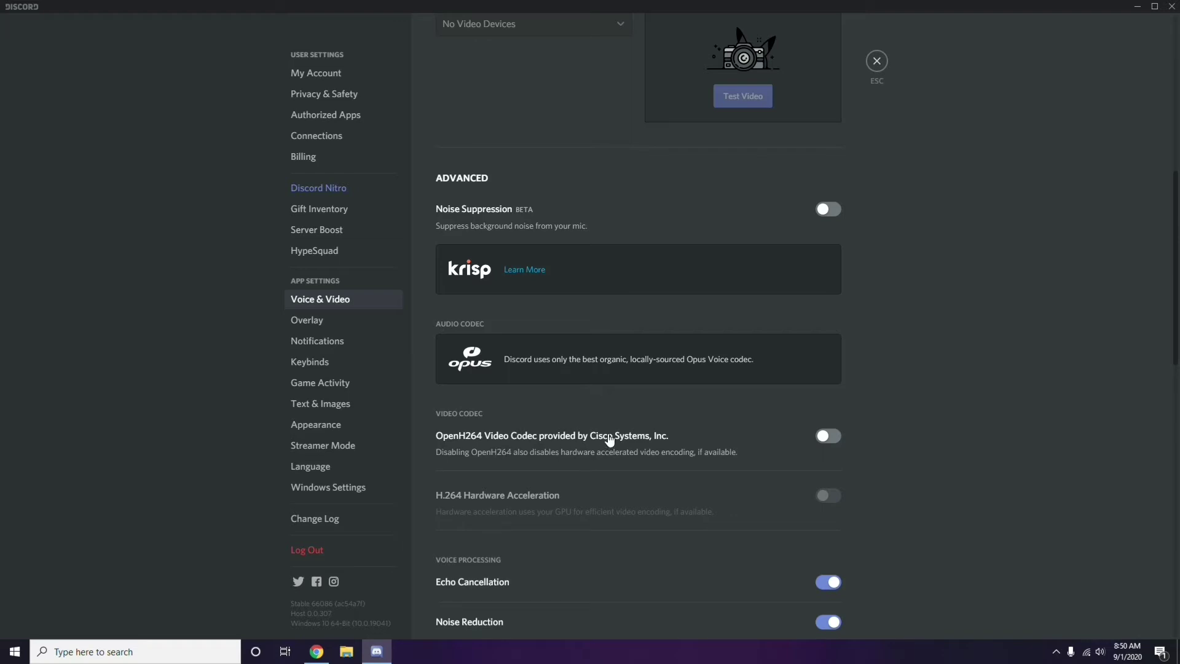
- Turn off the in-game overlay in Discord's Overlay settings
scroll(610, 440, "down", 6)
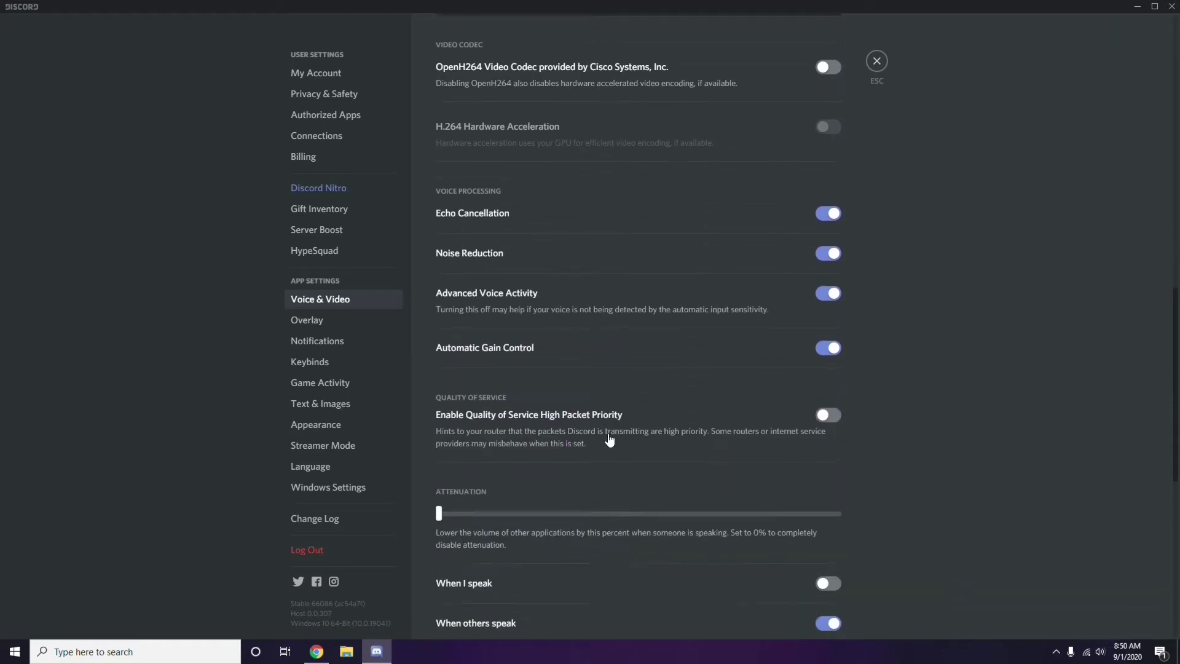
scroll(610, 440, "up", 1)
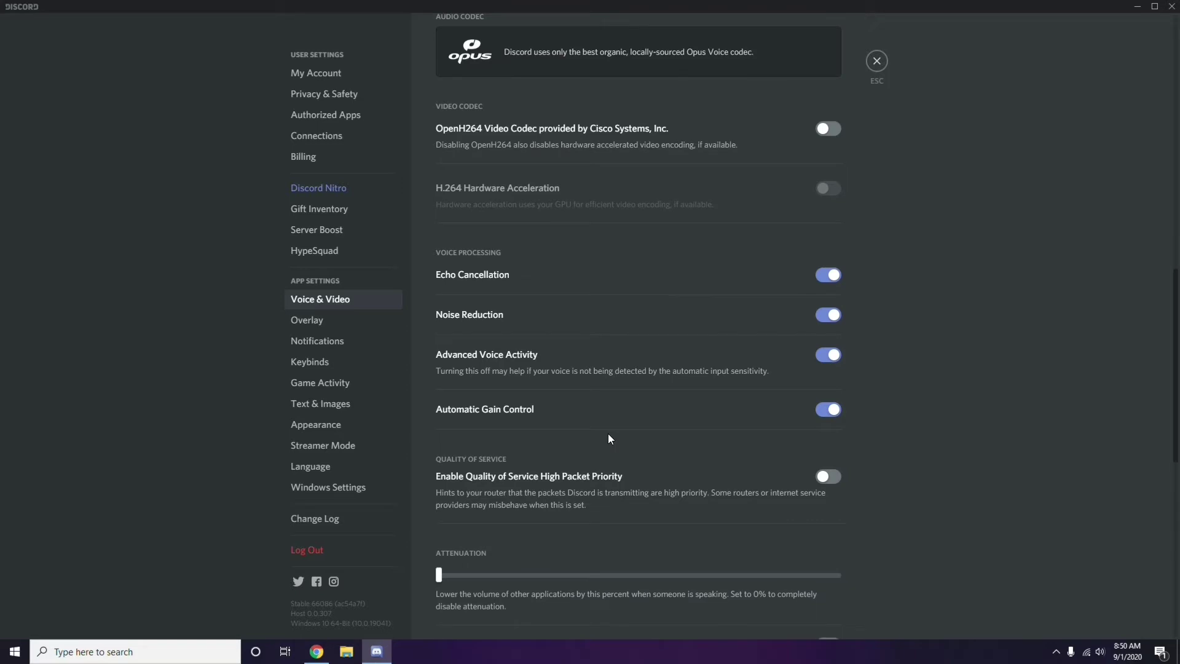
left_click(309, 322)
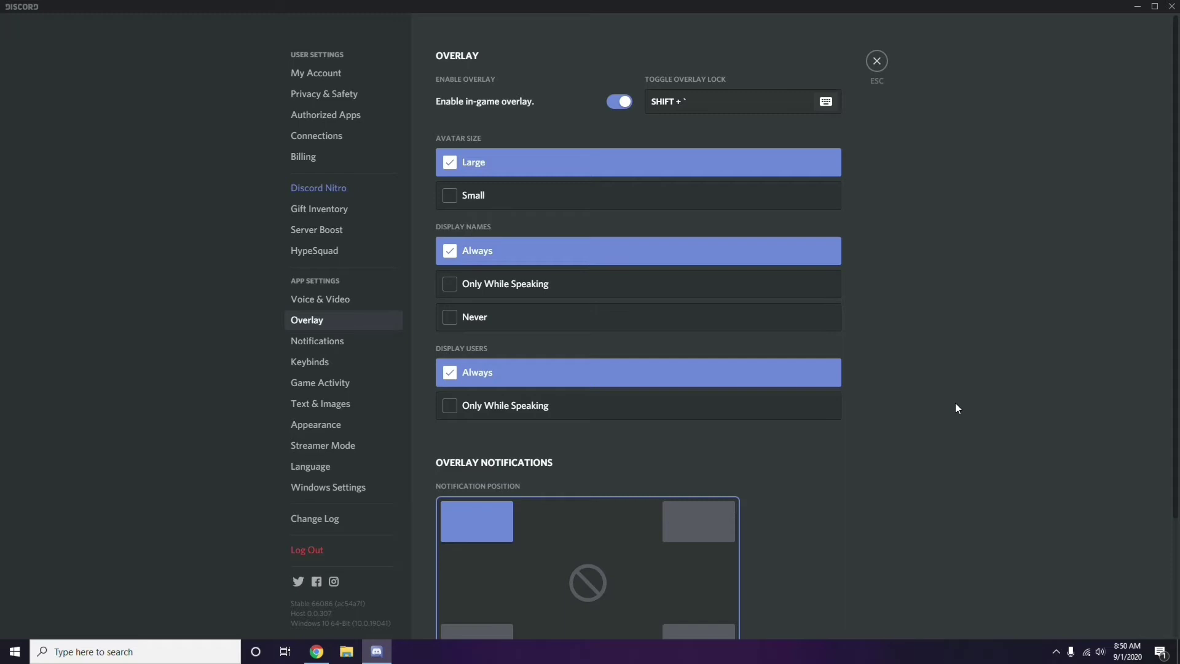
scroll(914, 328, "down", 1)
scroll(913, 328, "up", 1)
left_click(615, 103)
- Turn off Hardware Acceleration in Discord's Appearance settings, accept the relaunch, and minimize Discord
left_click(325, 429)
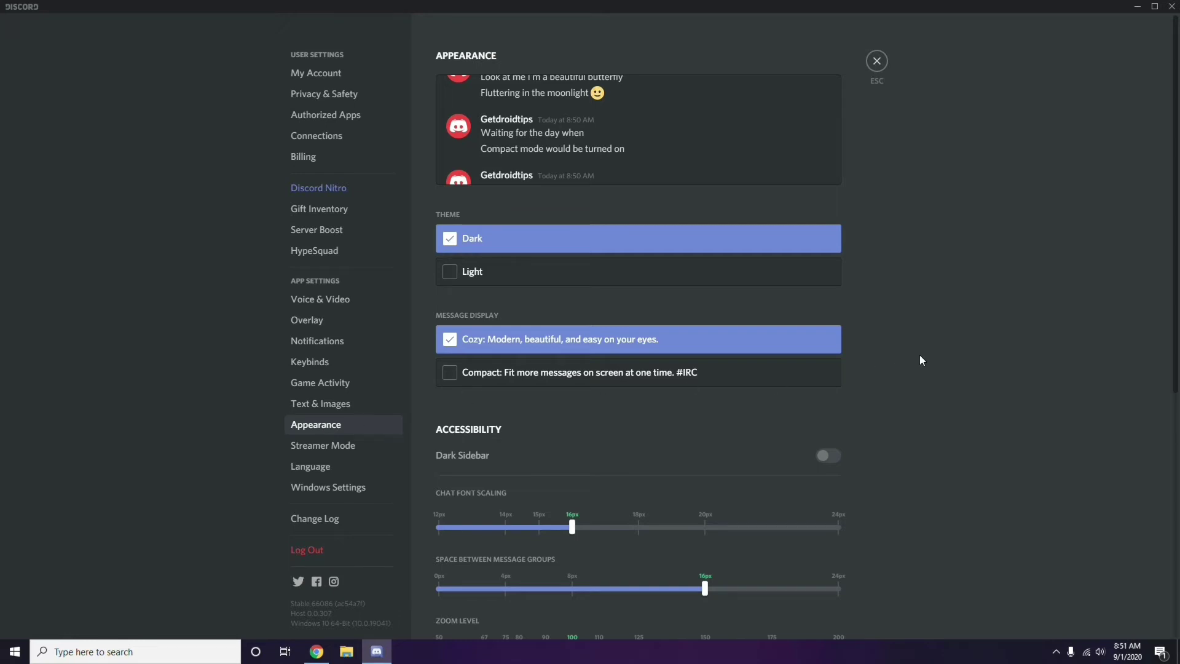
scroll(920, 356, "down", 7)
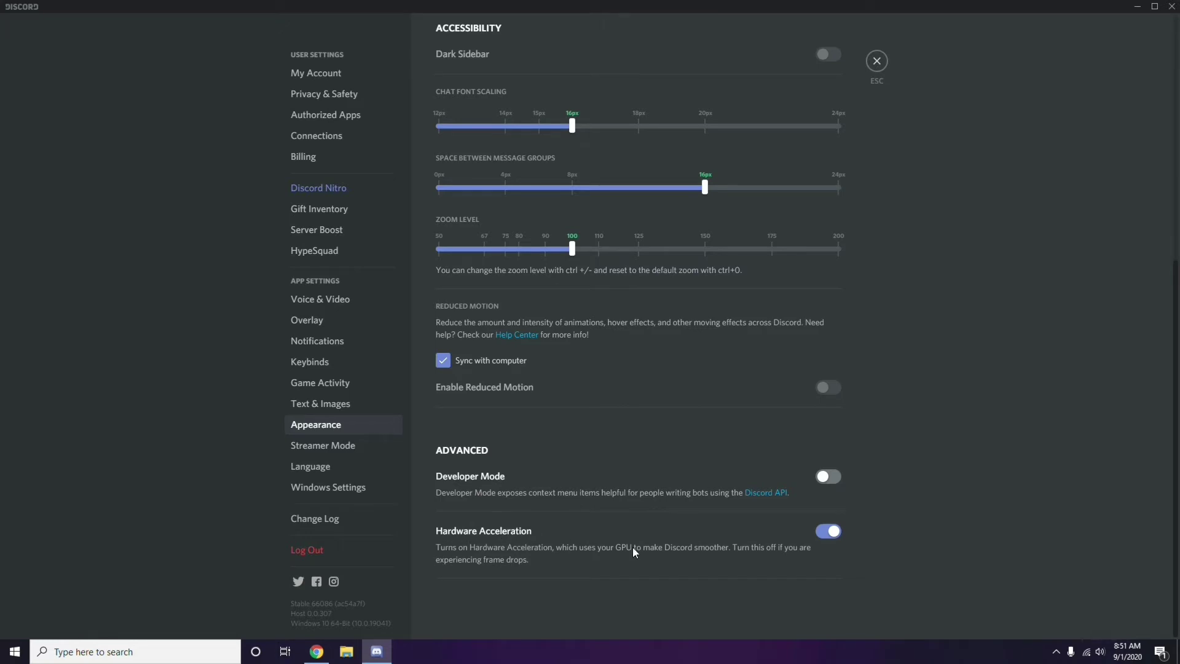
left_click(828, 531)
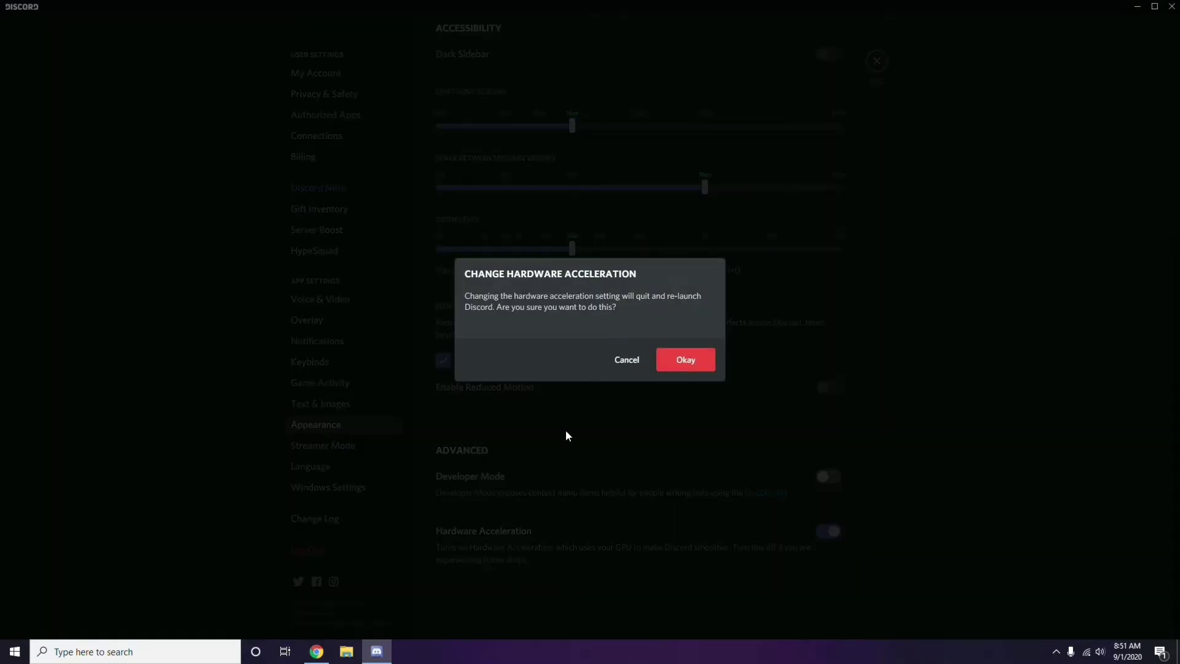
left_click(680, 363)
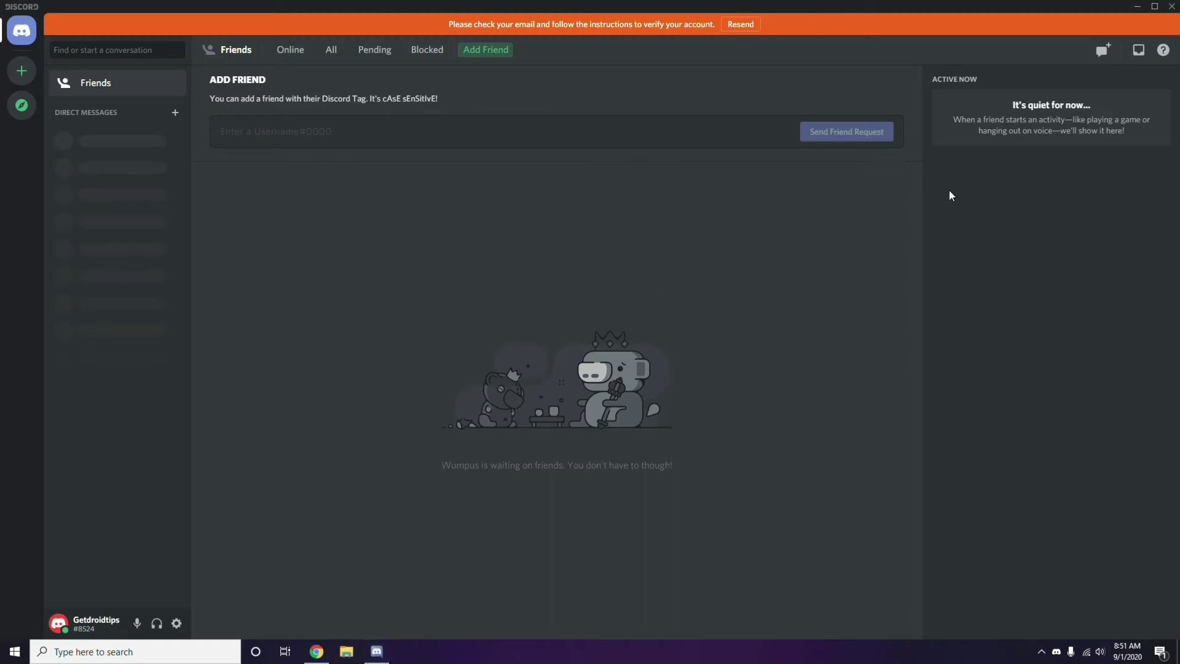
left_click(1137, 7)
right_click(470, 158)
left_click(501, 212)
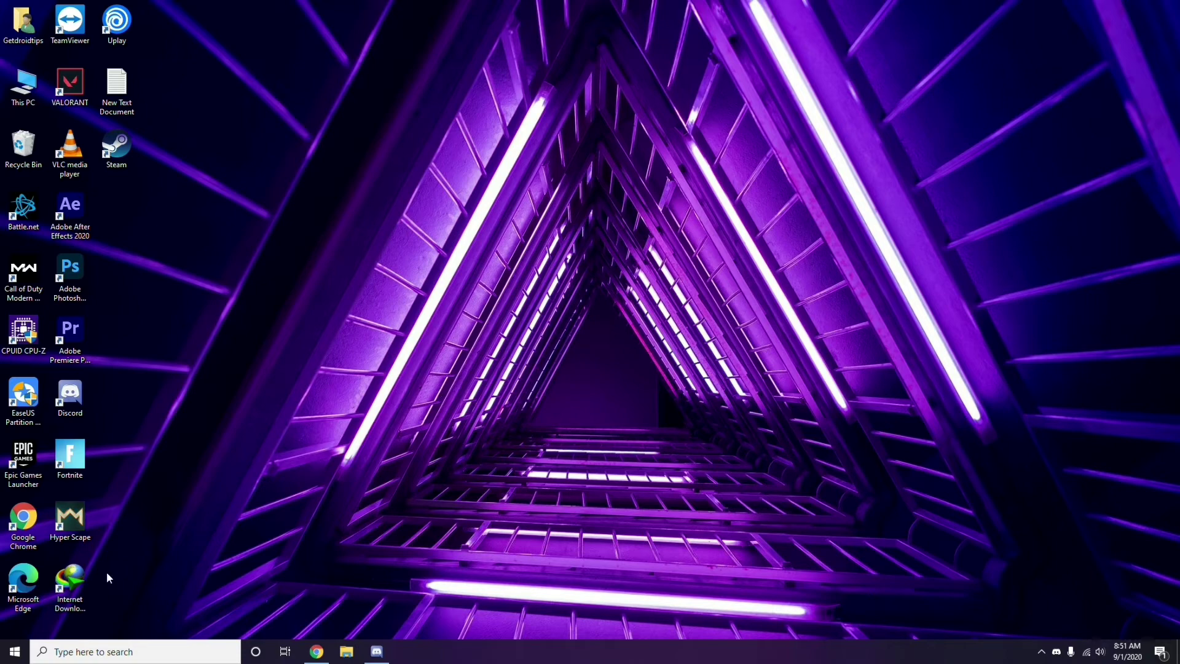
- Search Windows for "windows" and open the Windows Update settings
left_click(94, 653)
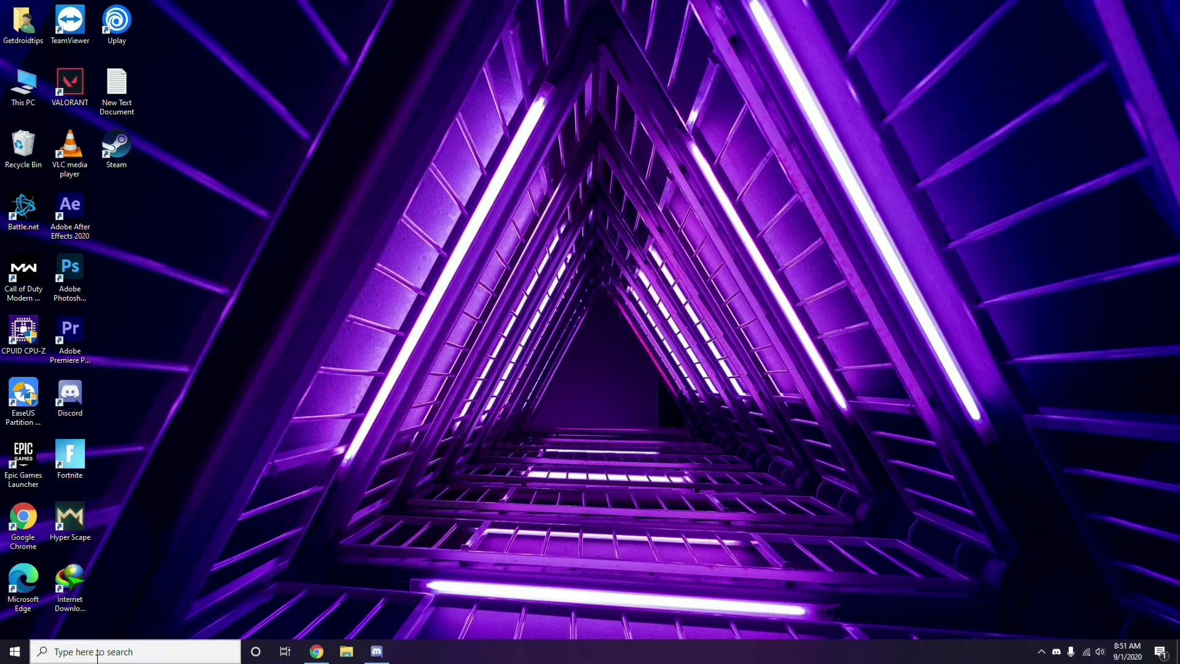
type("windows")
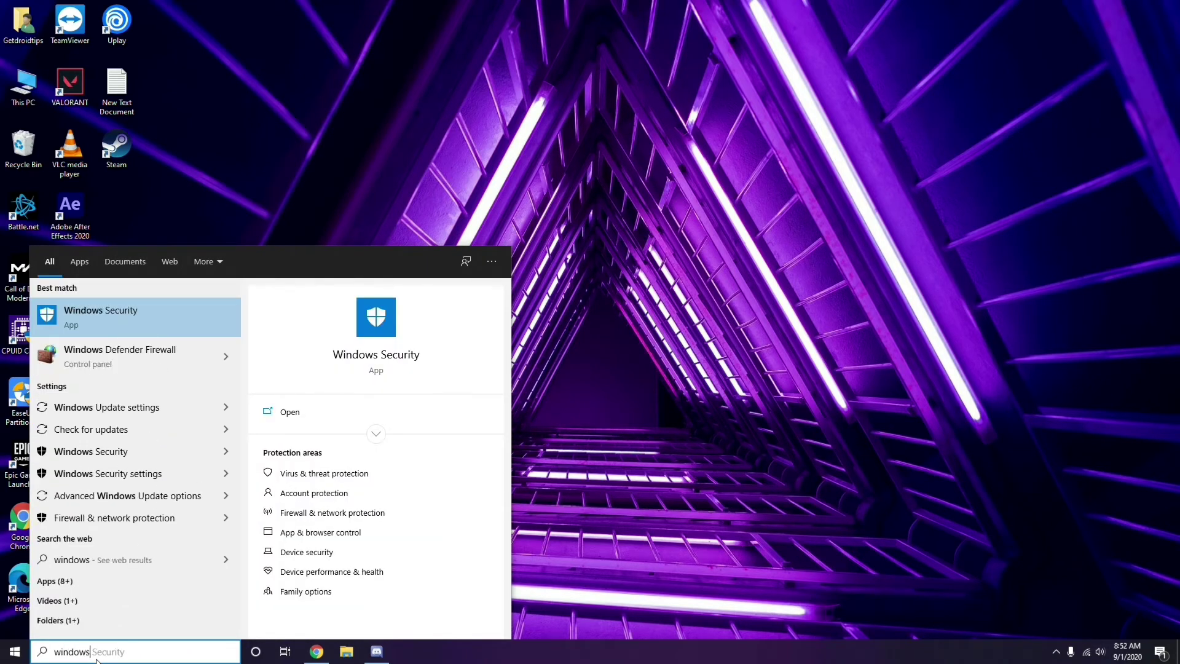
left_click(148, 408)
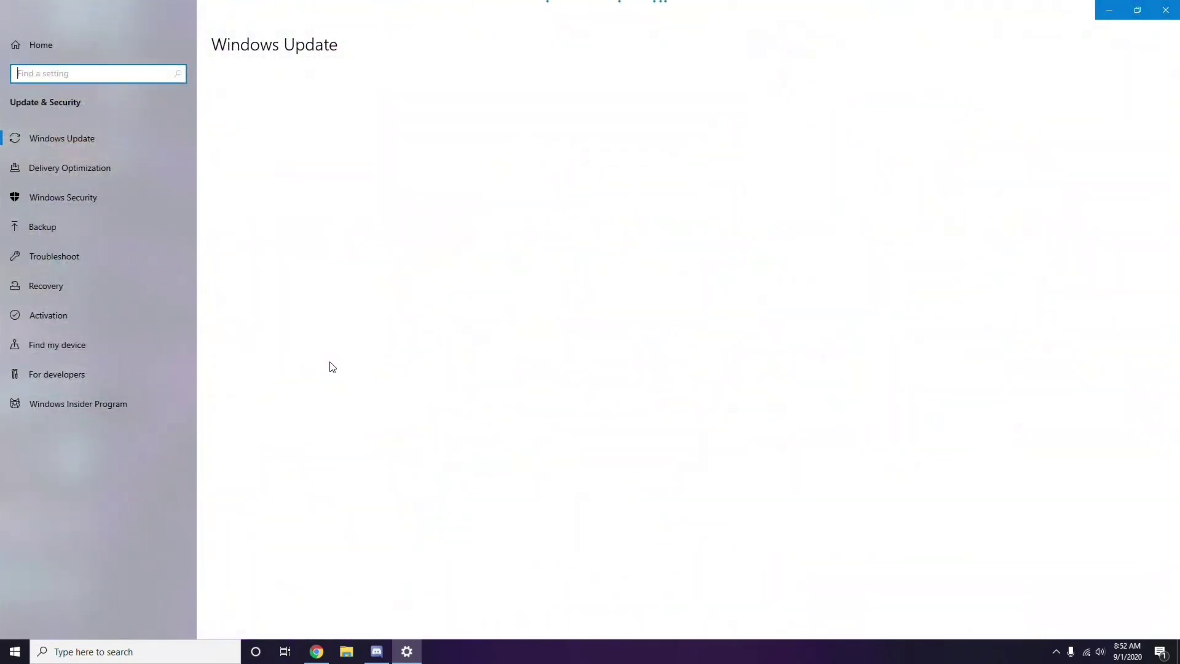
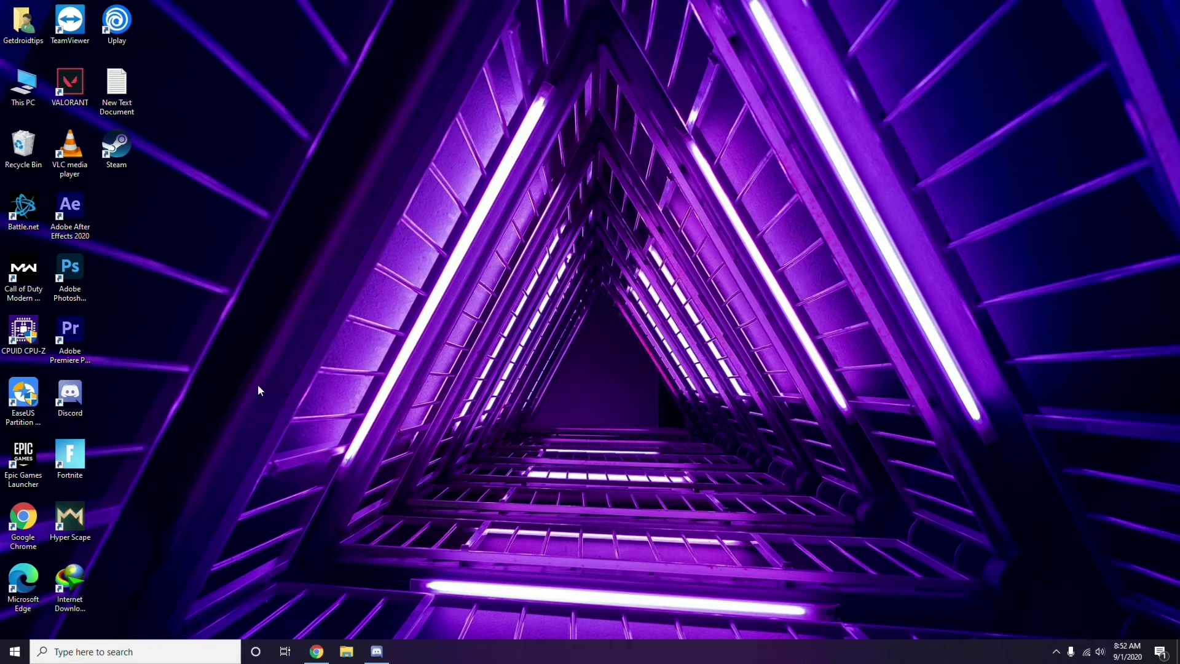
- Search Windows for "settings", open the Settings app's Update & Security section, and view the Windows update history
left_click(70, 653)
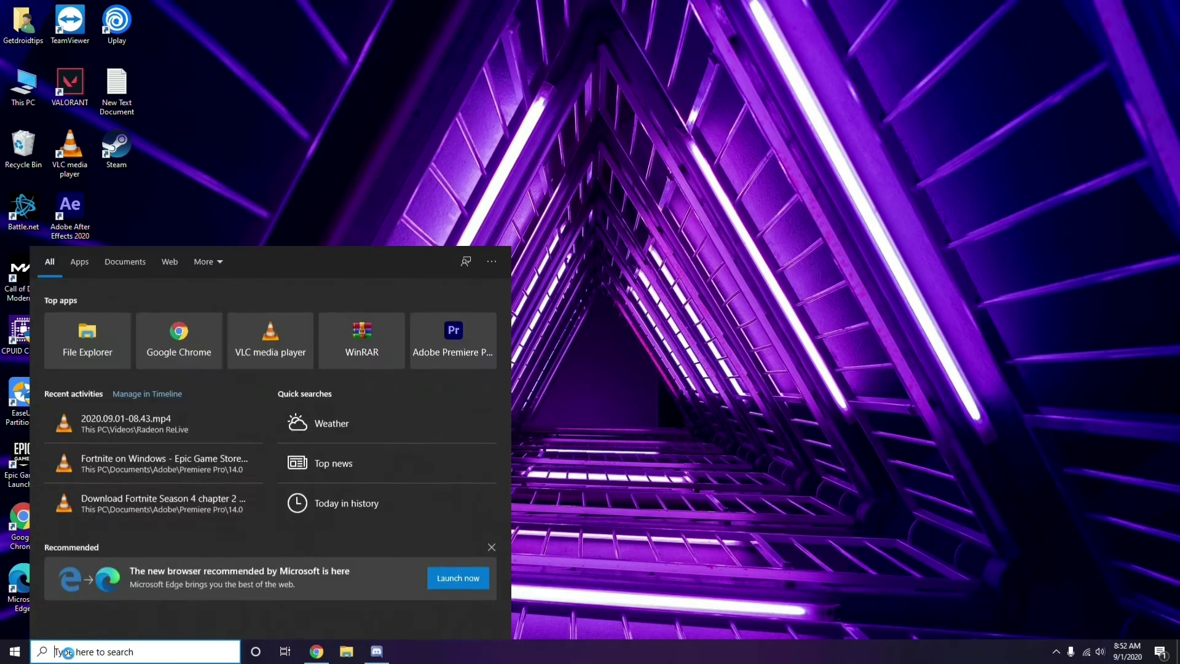
type("se")
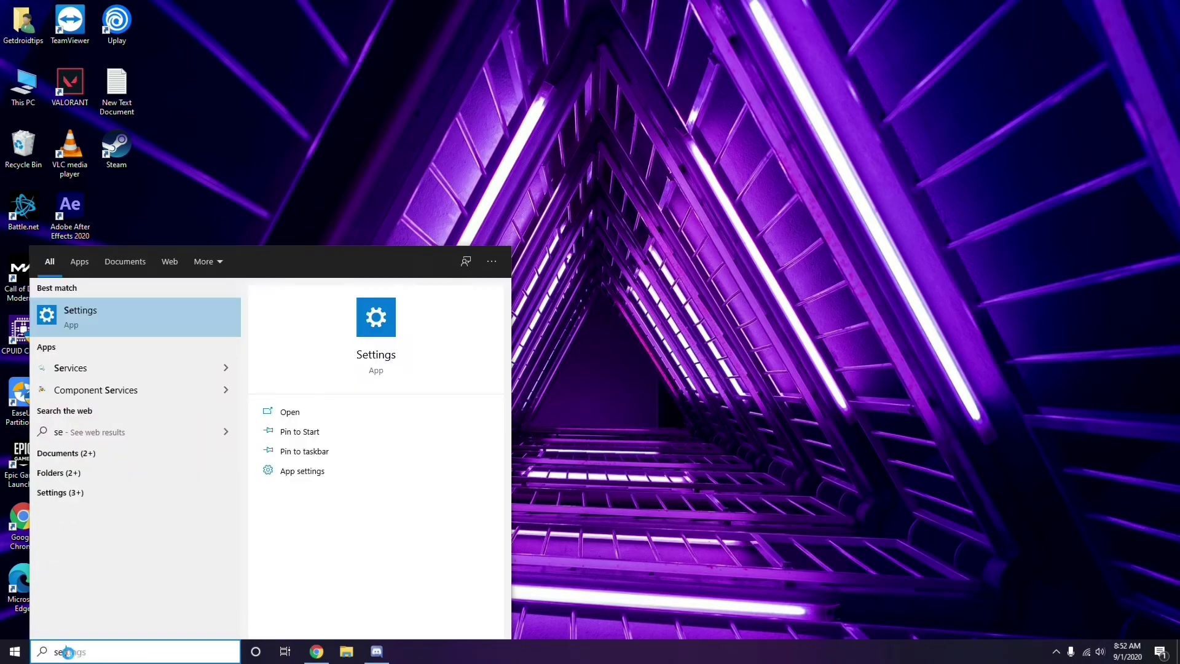
type("ttings")
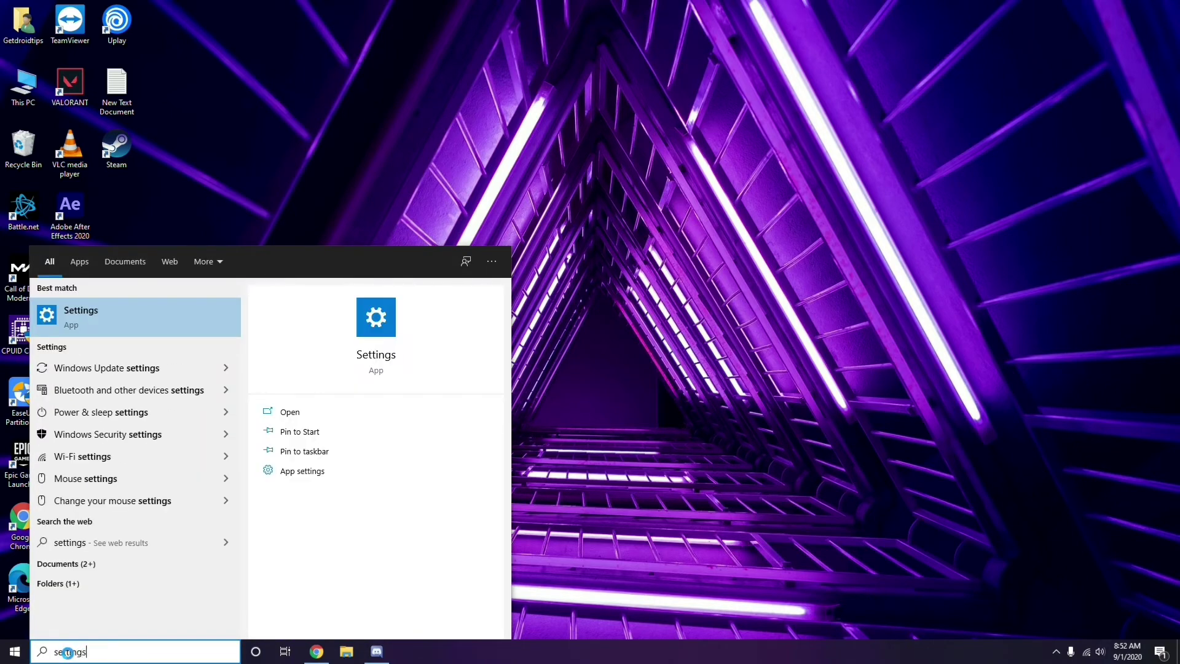
left_click(130, 325)
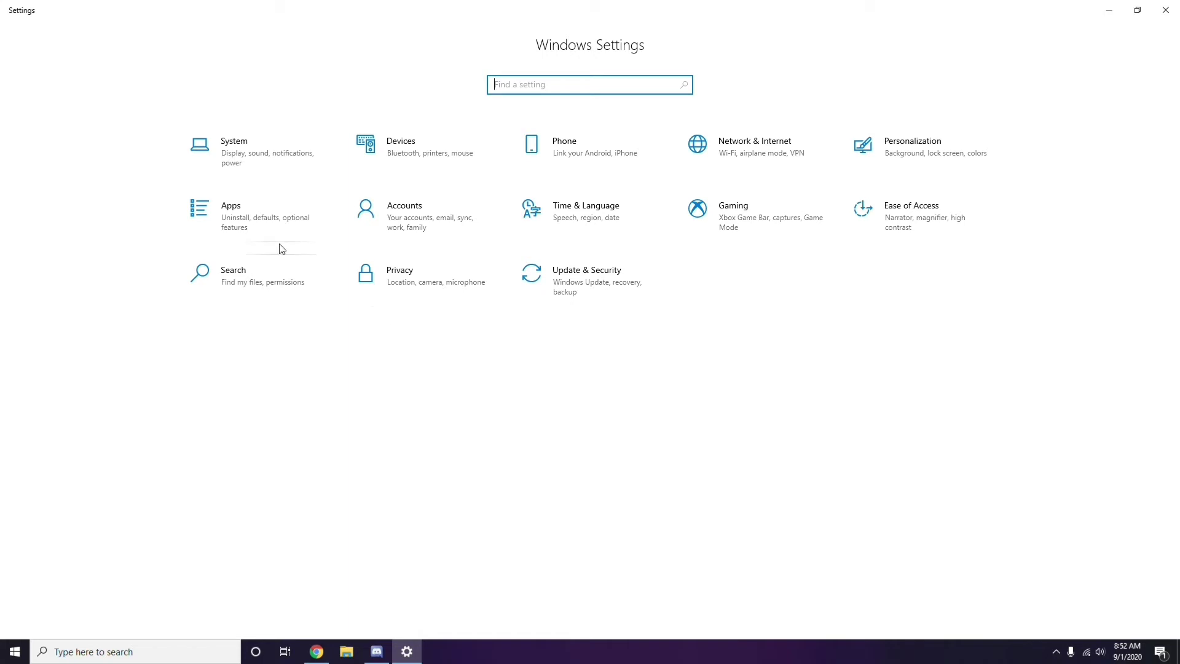
left_click(590, 292)
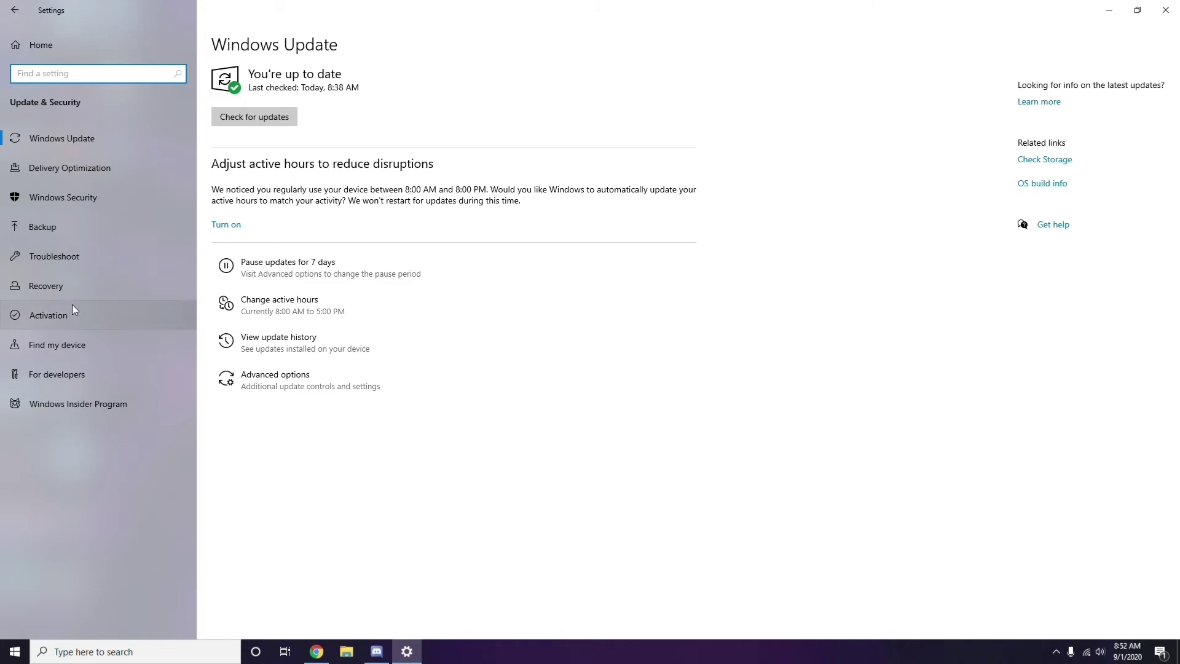
left_click(280, 343)
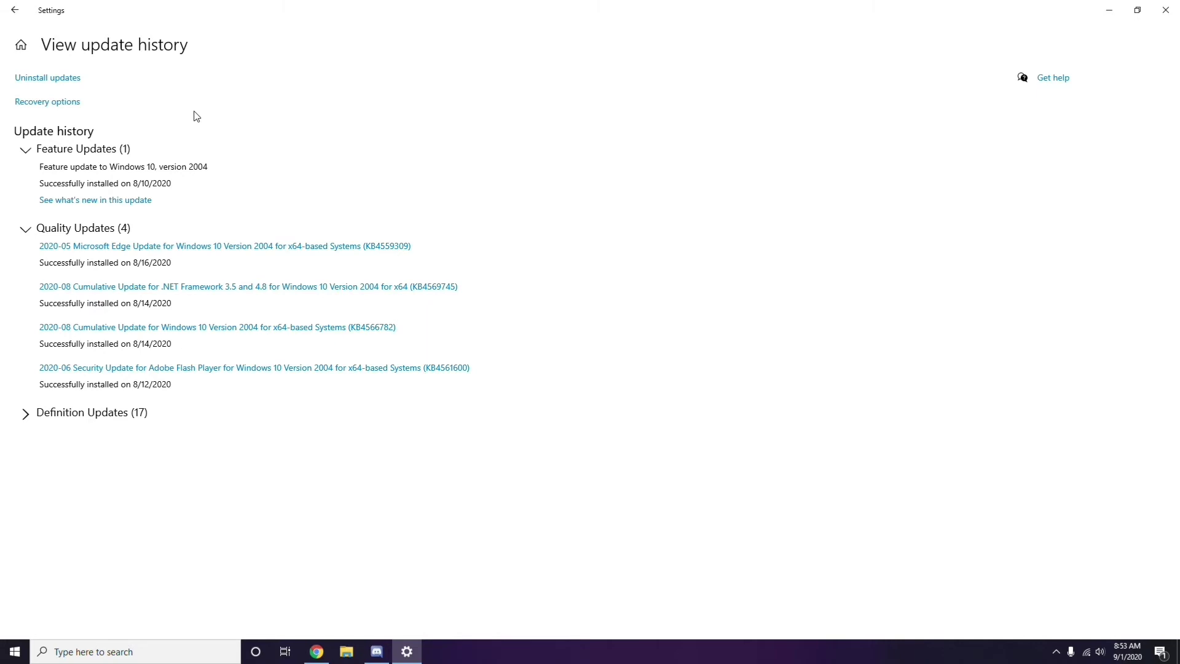
- Open the list of installed updates, show the uninstall option for the x64 KB2565063 entry, and close both windows
left_click(60, 82)
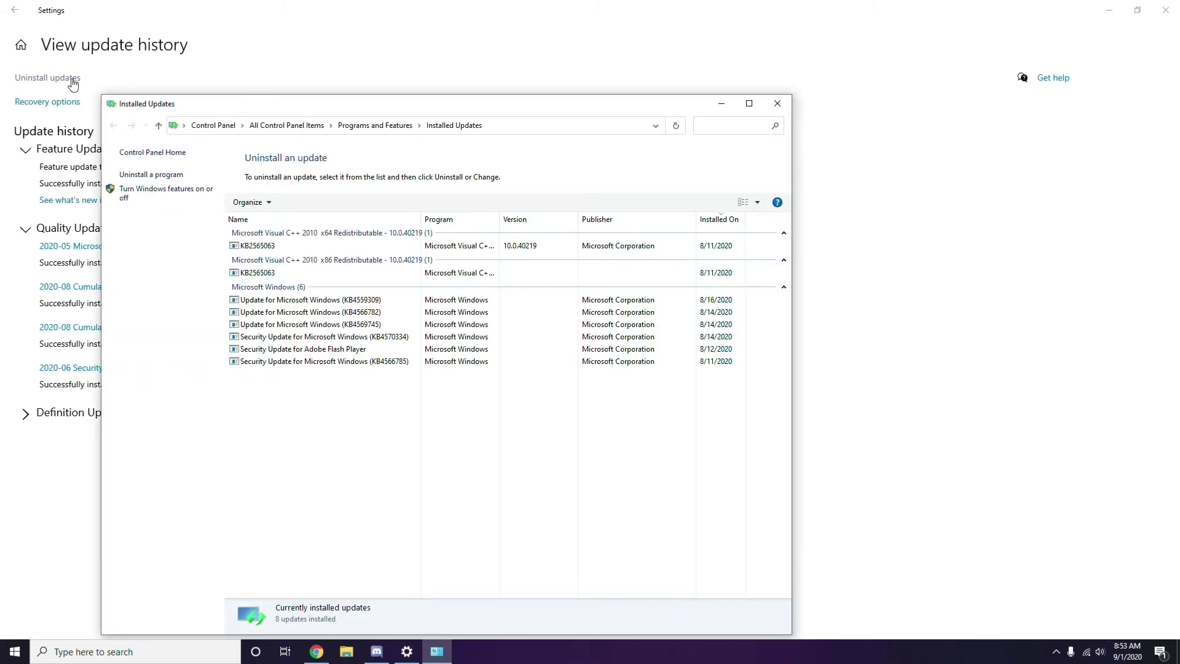
right_click(270, 248)
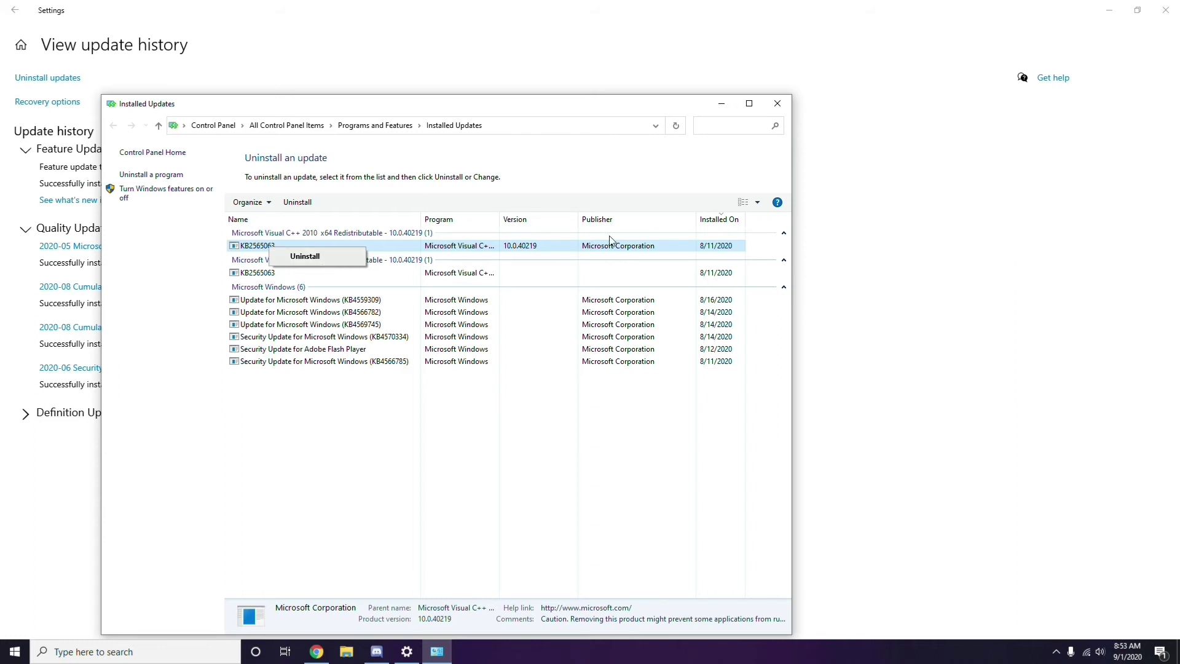
left_click(808, 240)
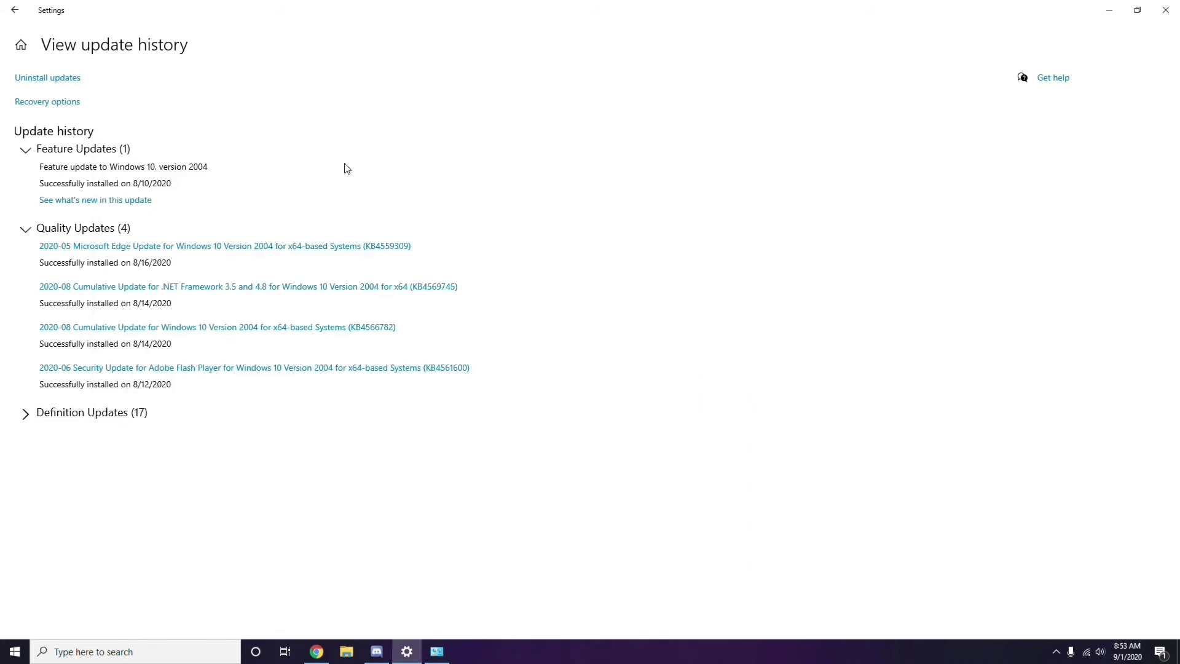
left_click(15, 10)
left_click(15, 11)
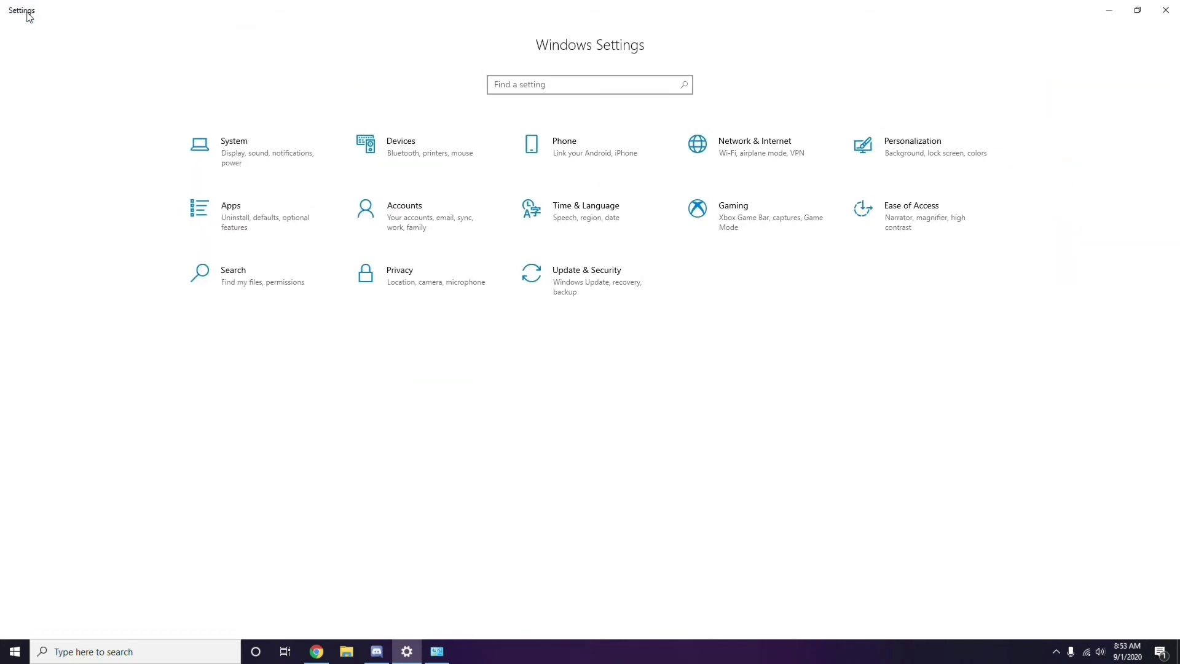
left_click(1165, 11)
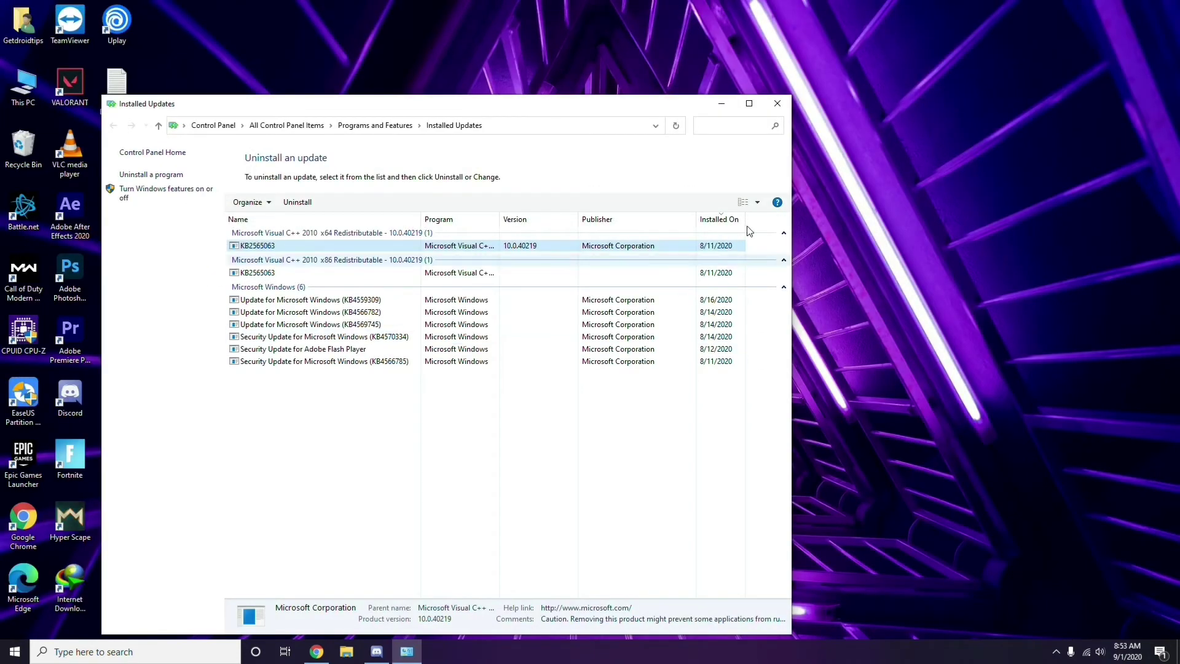
left_click(775, 106)
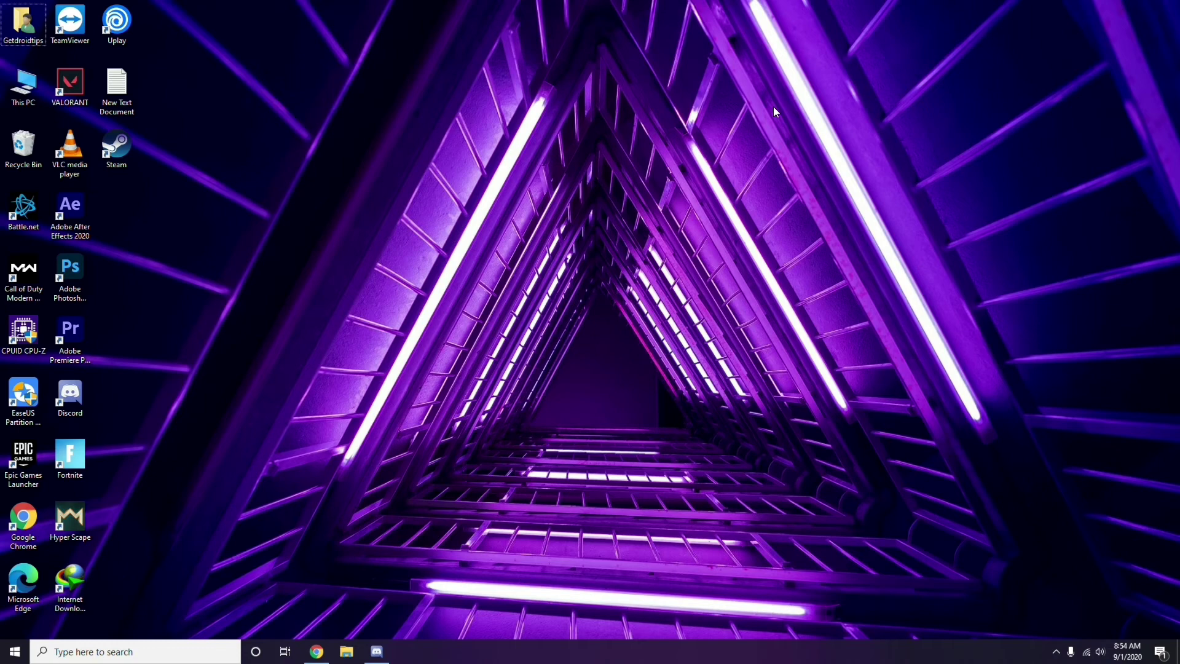
- Open the temporary files folder by running %temp% from the Run dialog
key("super+r")
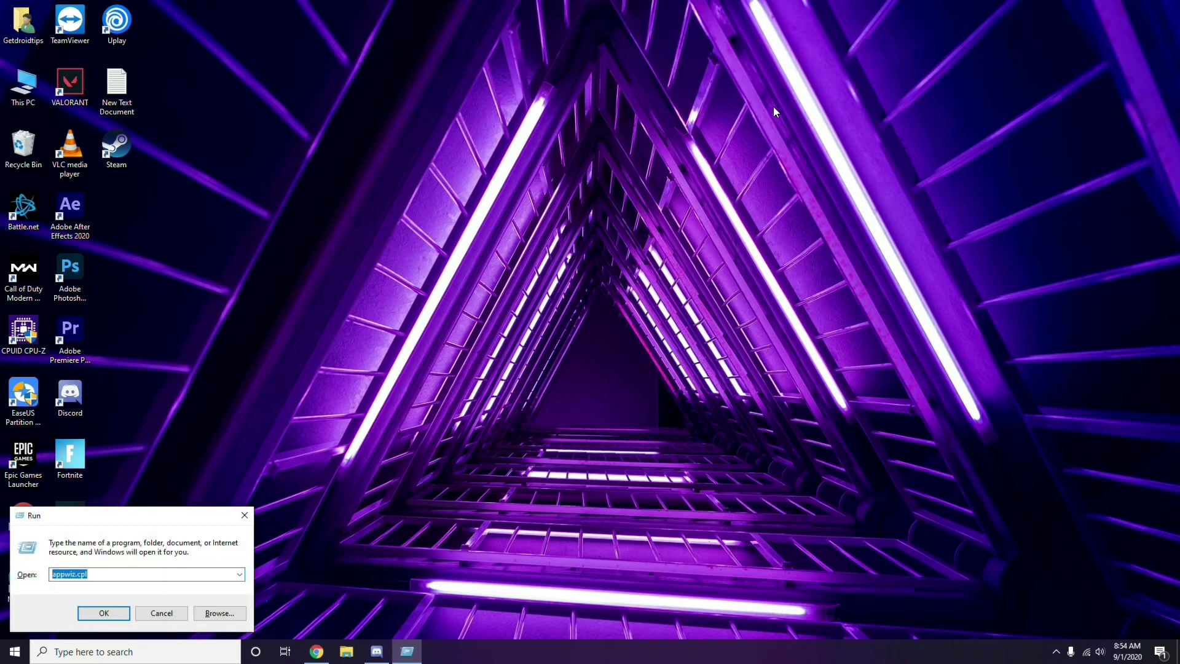
key("BackSpace")
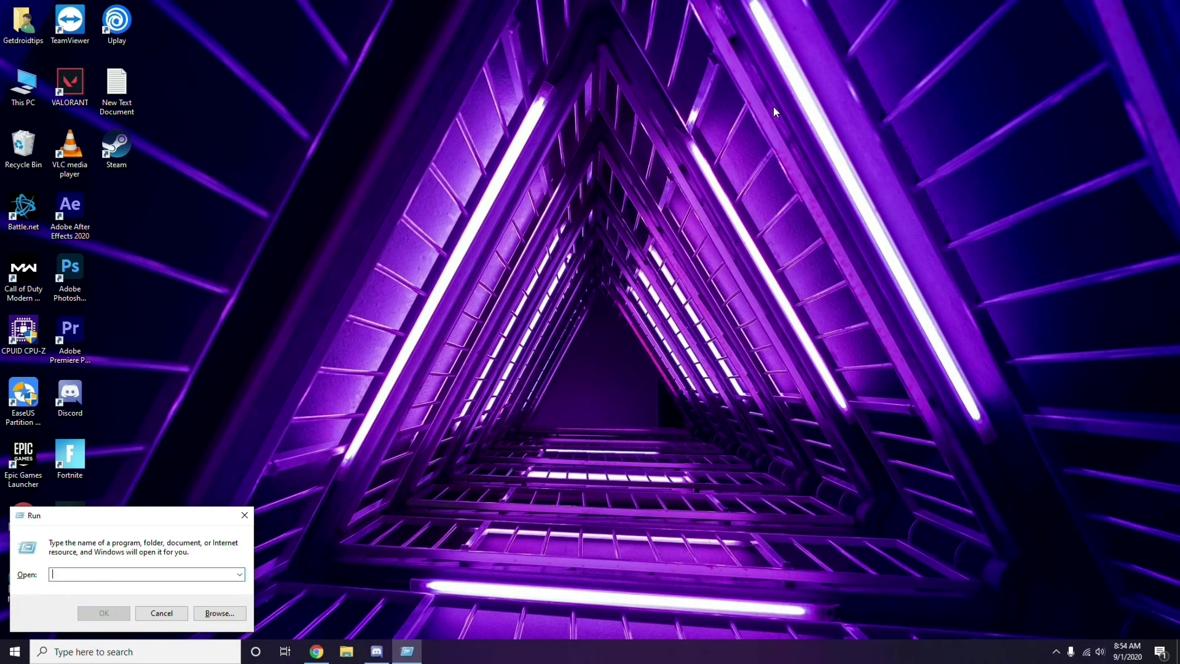
type("%")
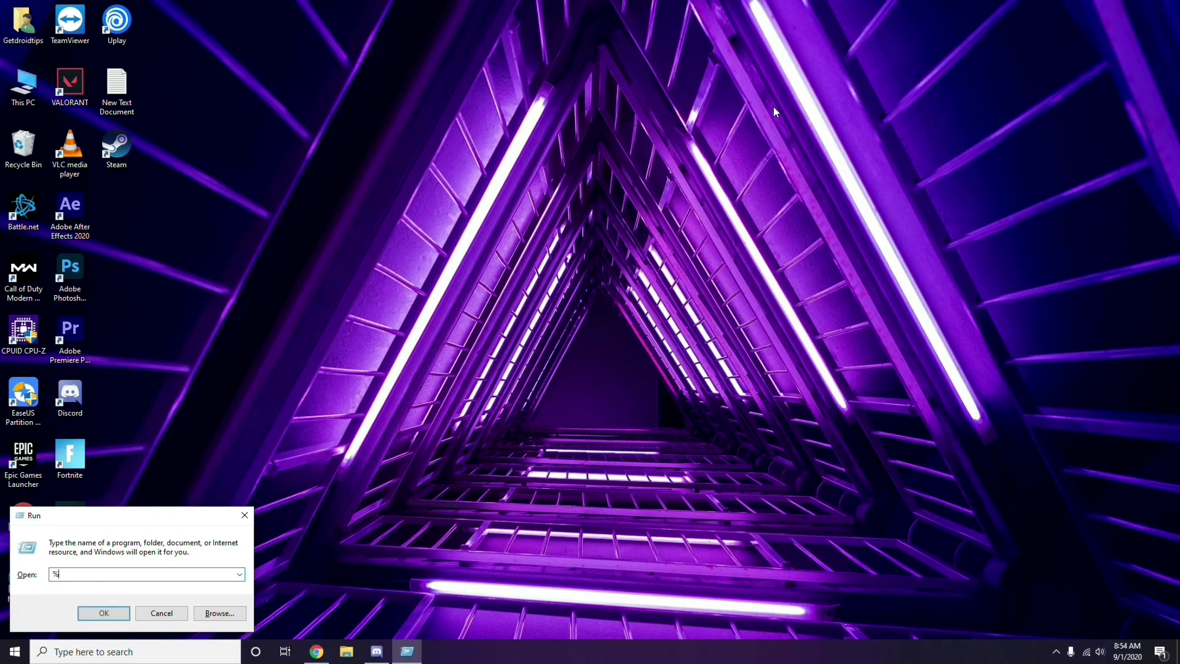
type("temp%")
left_click(105, 615)
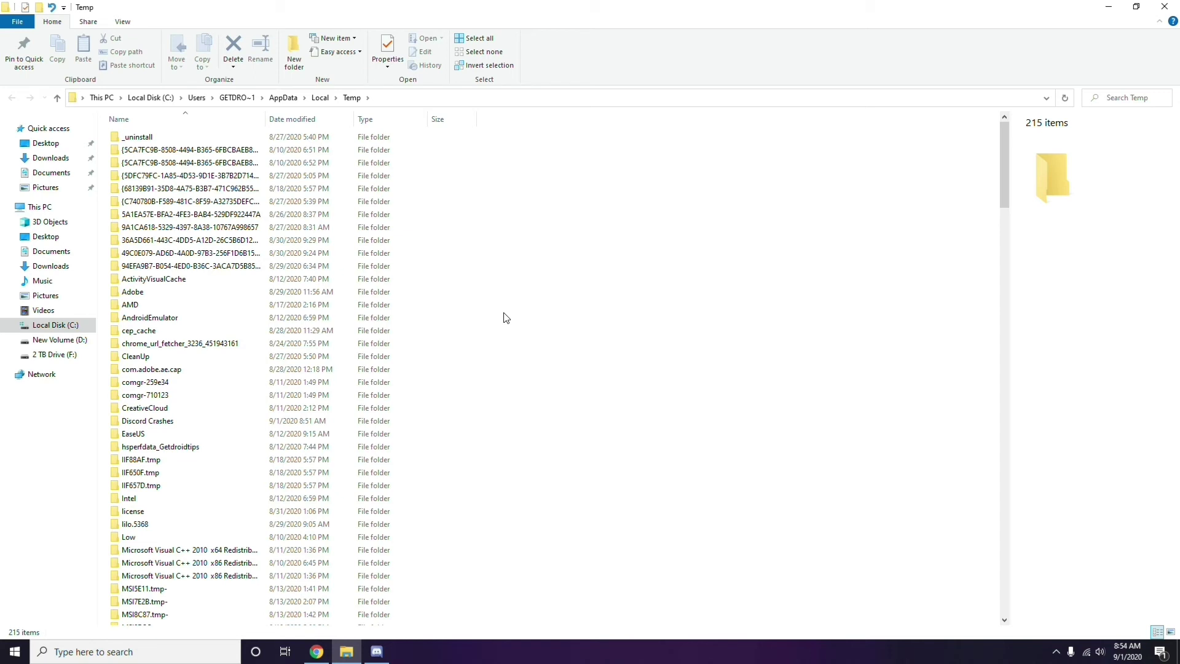
- Select every item in the Temp folder, clear the selection without deleting anything, and close the folder window
key("ctrl+a")
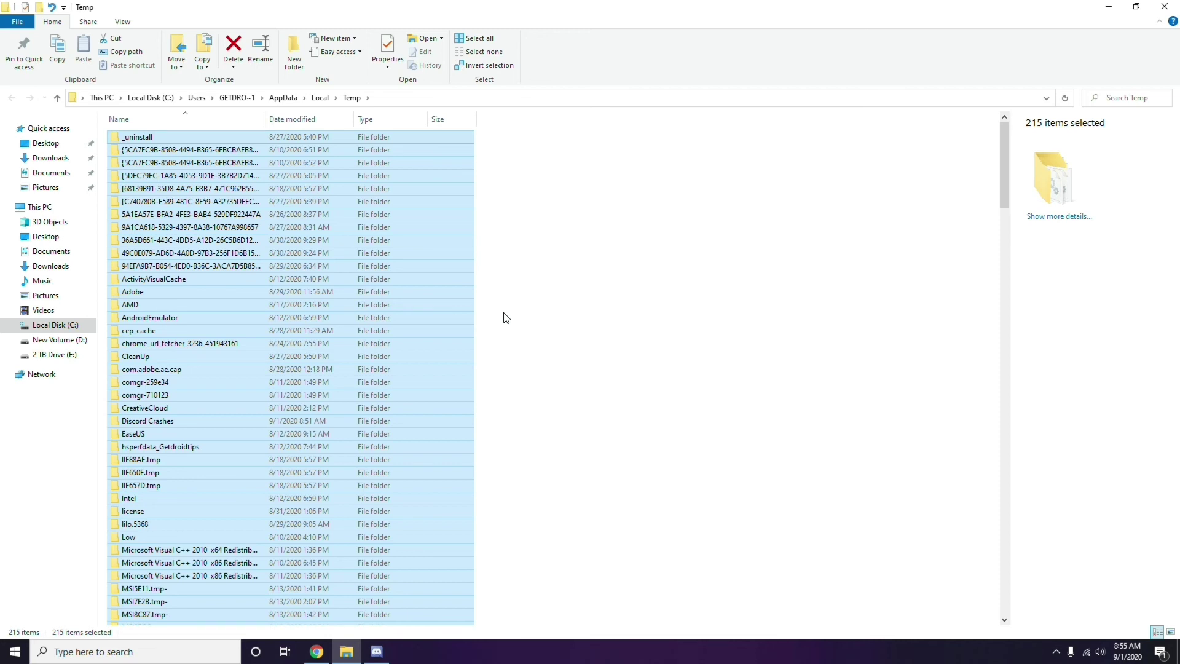
left_click(566, 312)
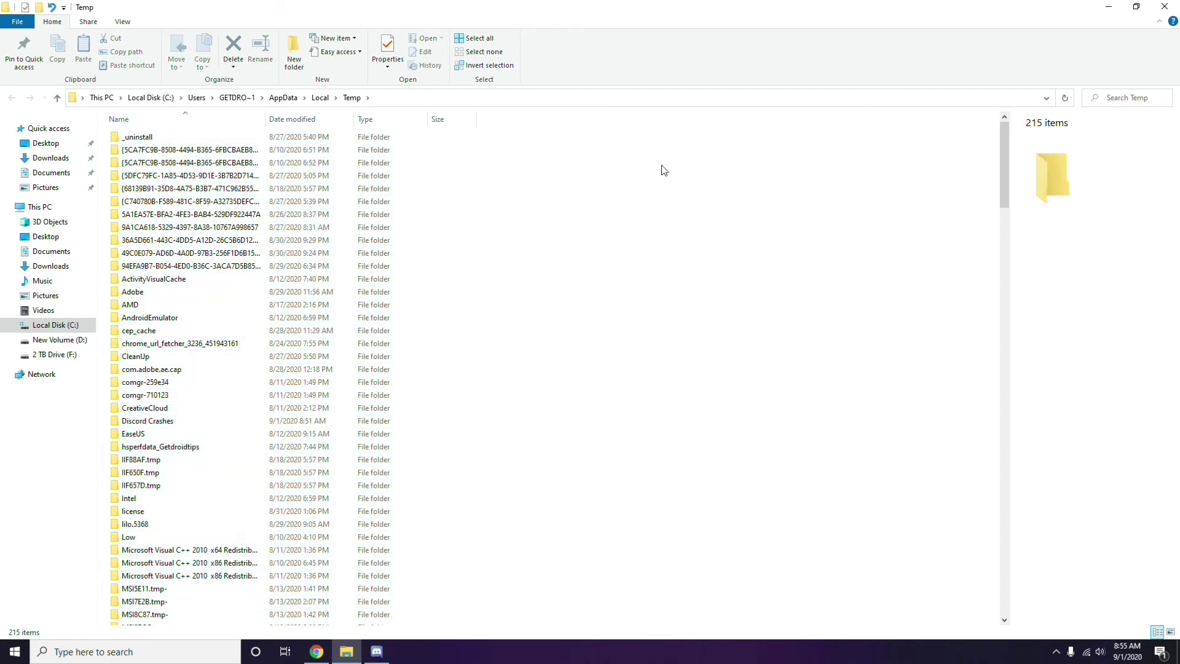
left_click(1165, 6)
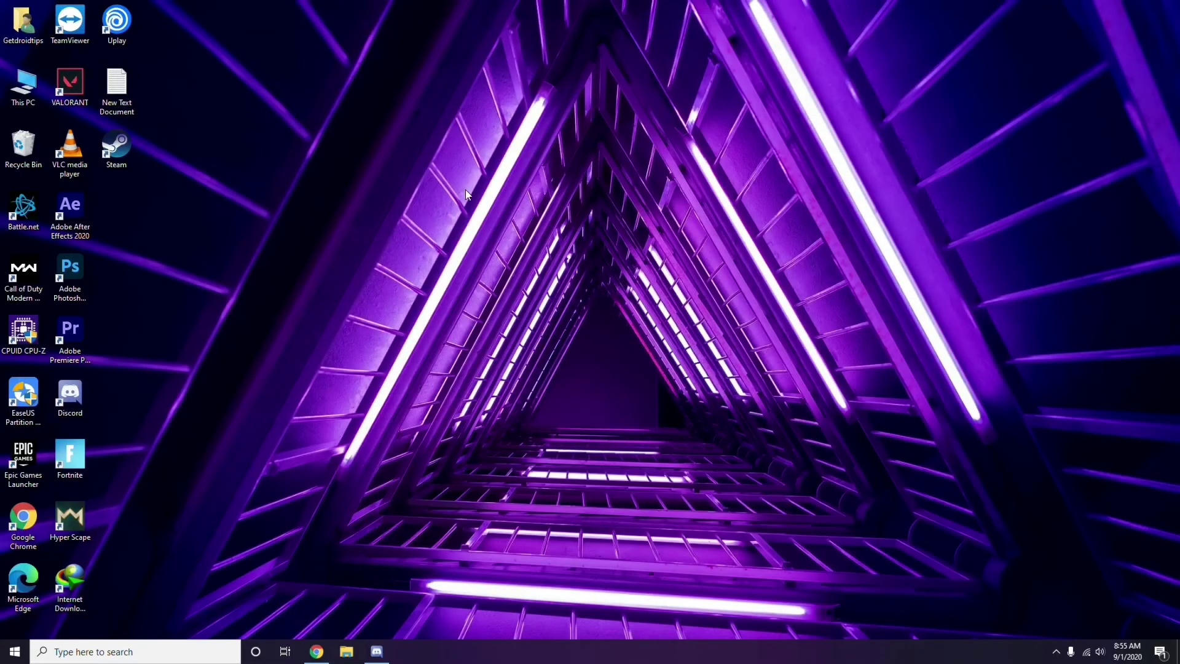
- Refresh the desktop, then open AMD Radeon Software to view its Home page and close it
right_click(453, 180)
left_click(490, 237)
left_click(1057, 652)
left_click(1082, 578)
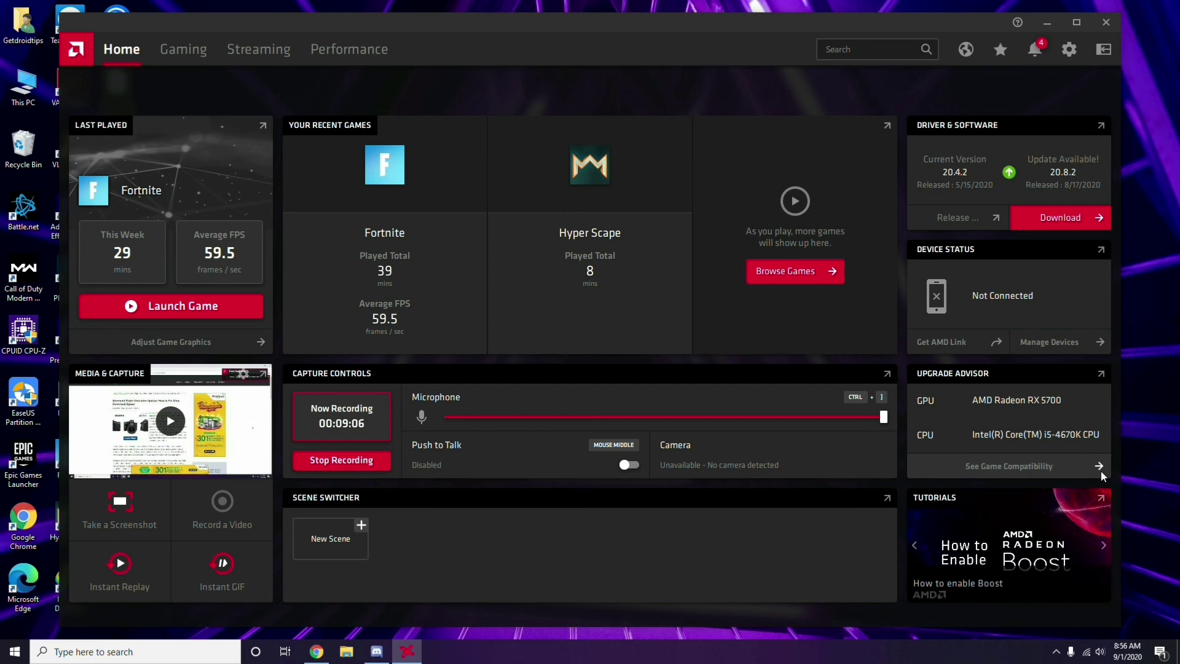
left_click(1109, 25)
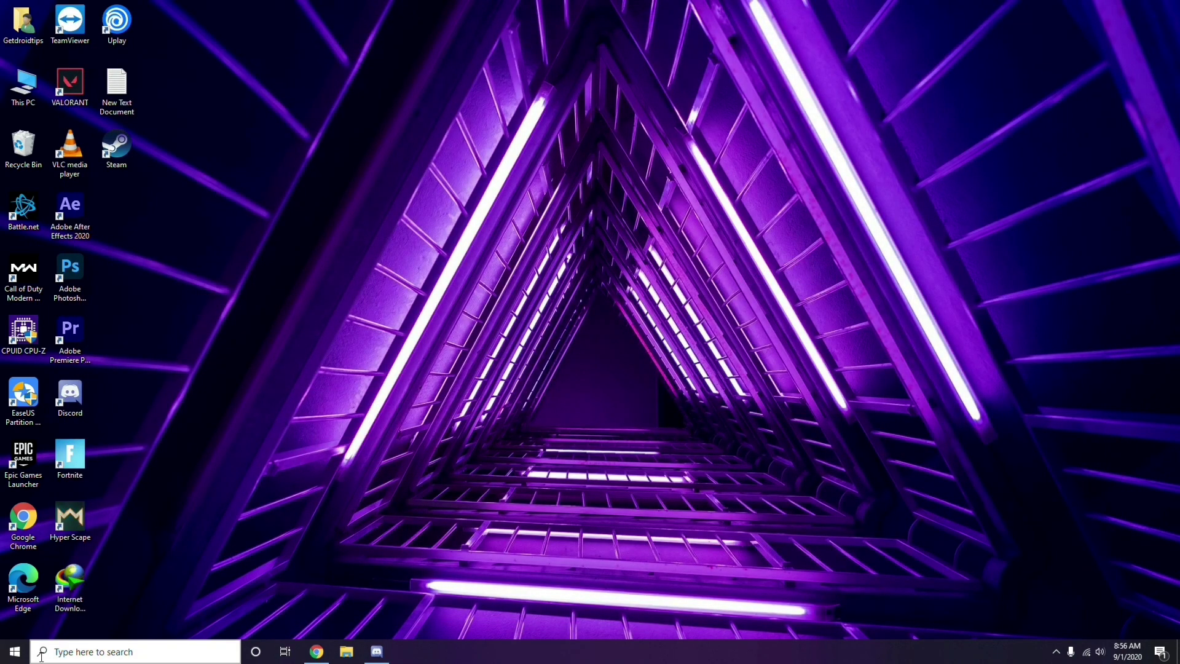
left_click(17, 655)
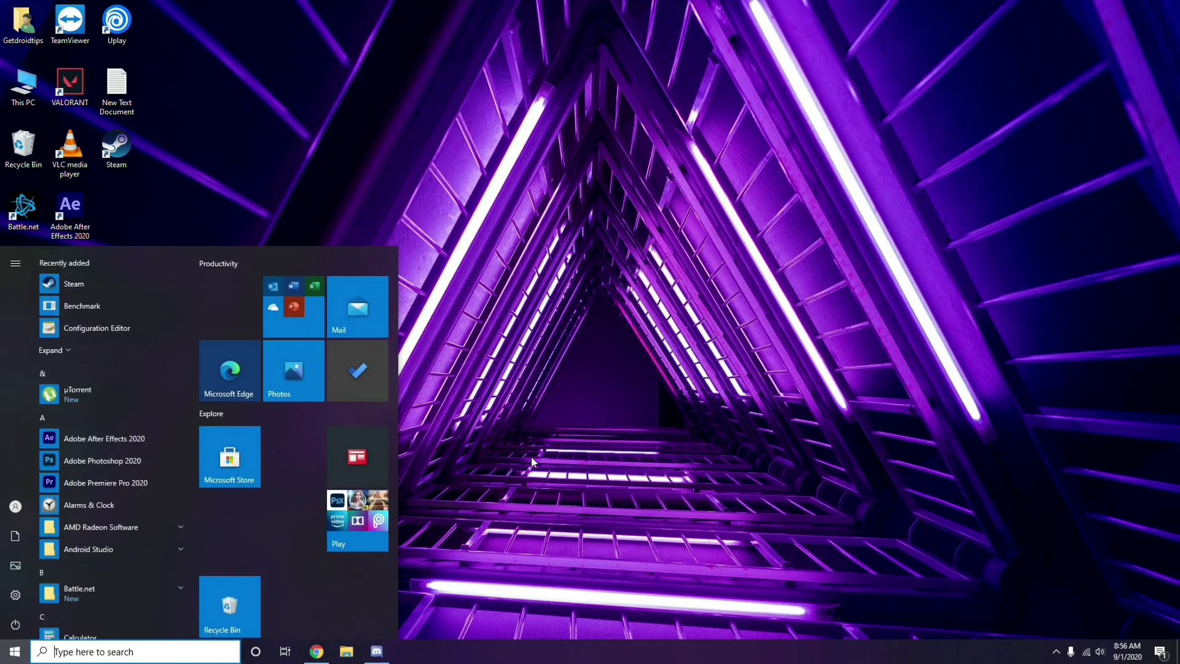
left_click(533, 458)
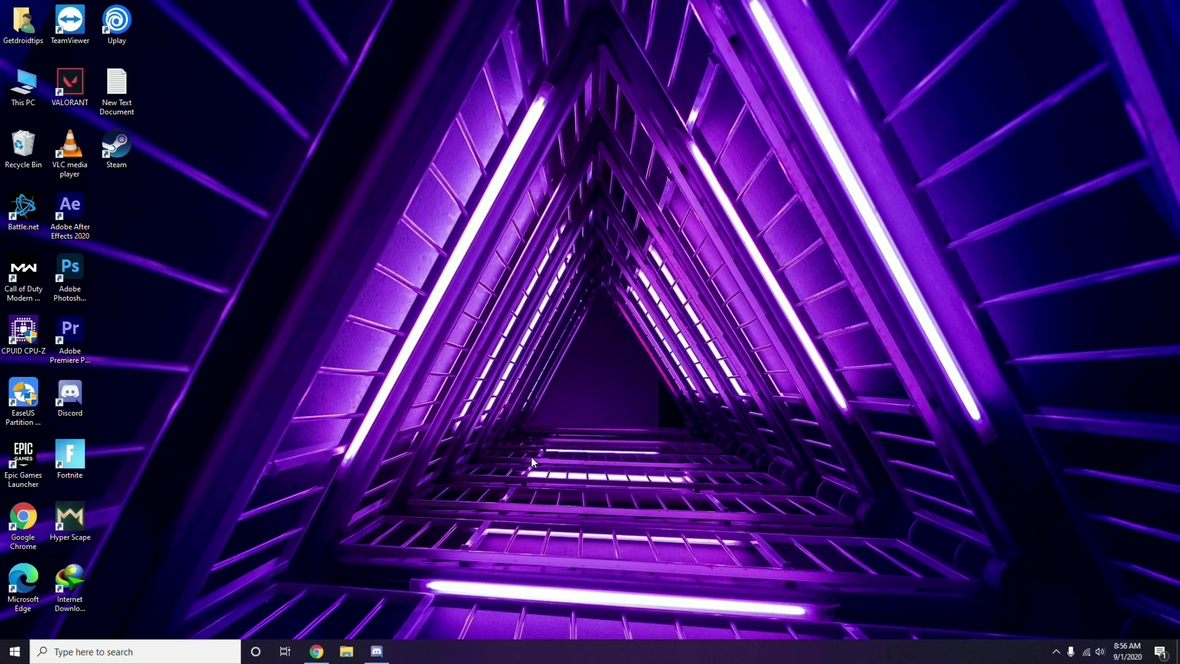
right_click(324, 282)
left_click(360, 337)
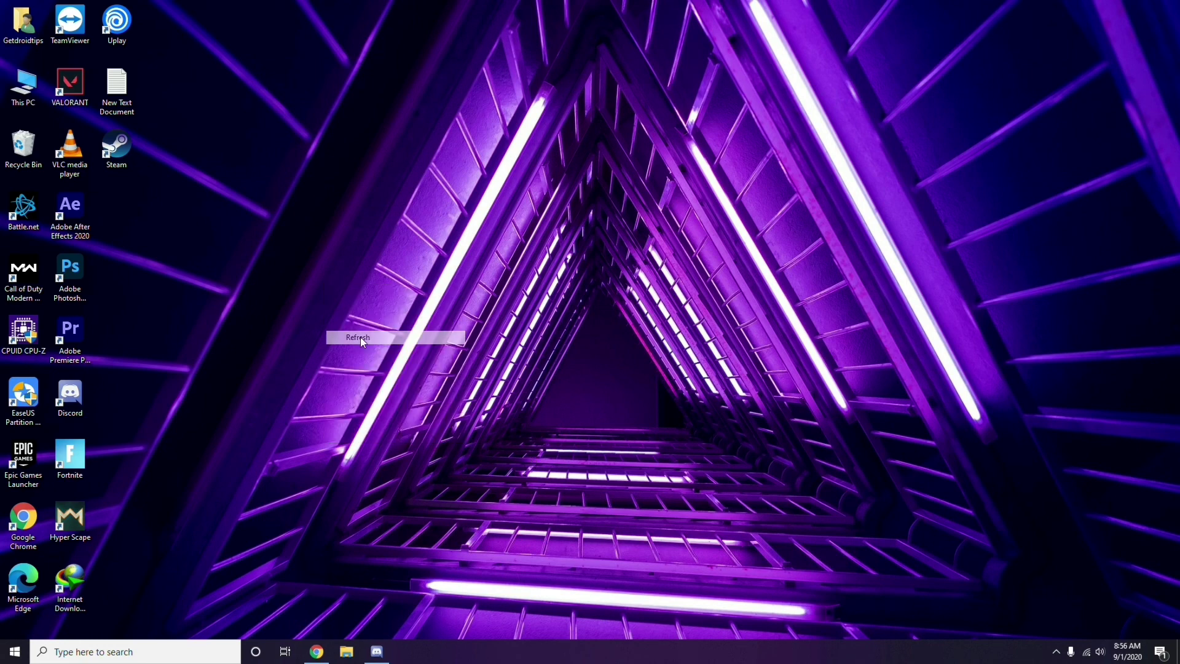